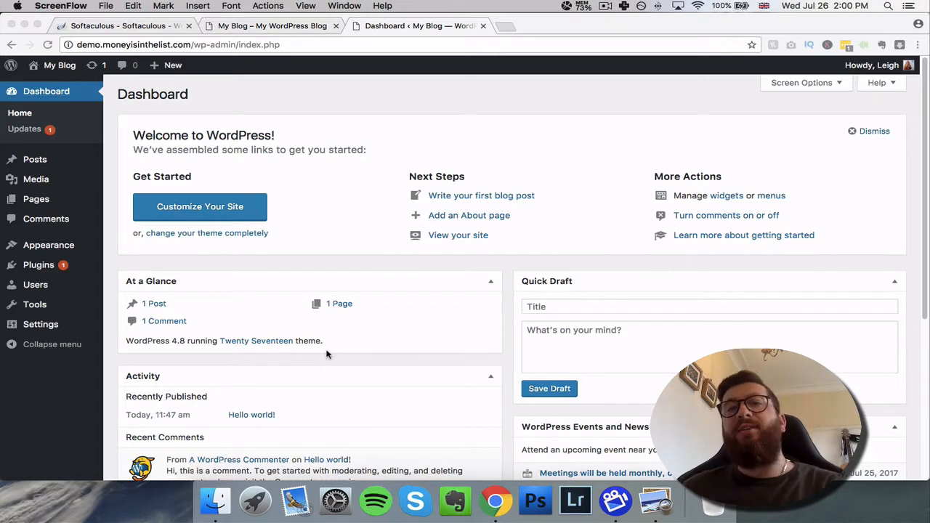
# Step: Try hiding and restoring the dashboard's At a Glance, Activity, Quick Draft, WordPress Events and News, and Welcome boxes
pyautogui.click(800, 90)
pyautogui.click(826, 86)
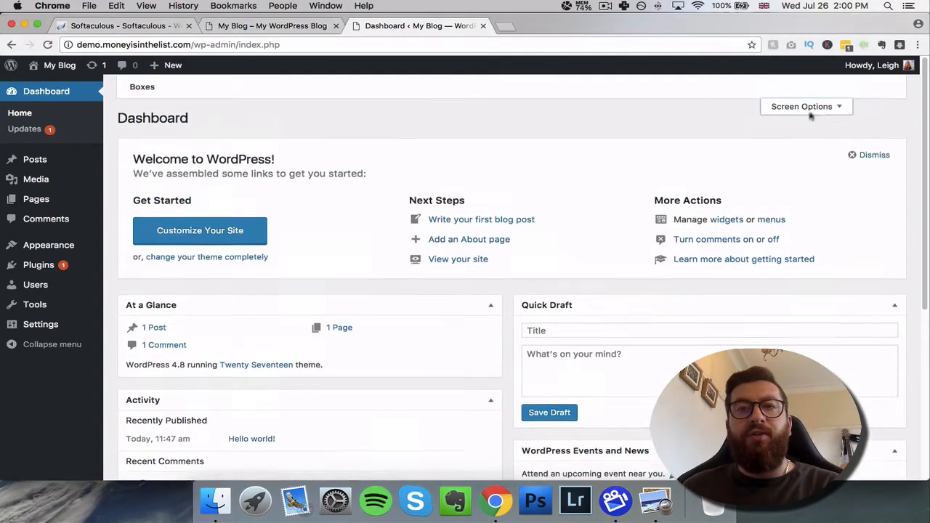
pyautogui.click(134, 109)
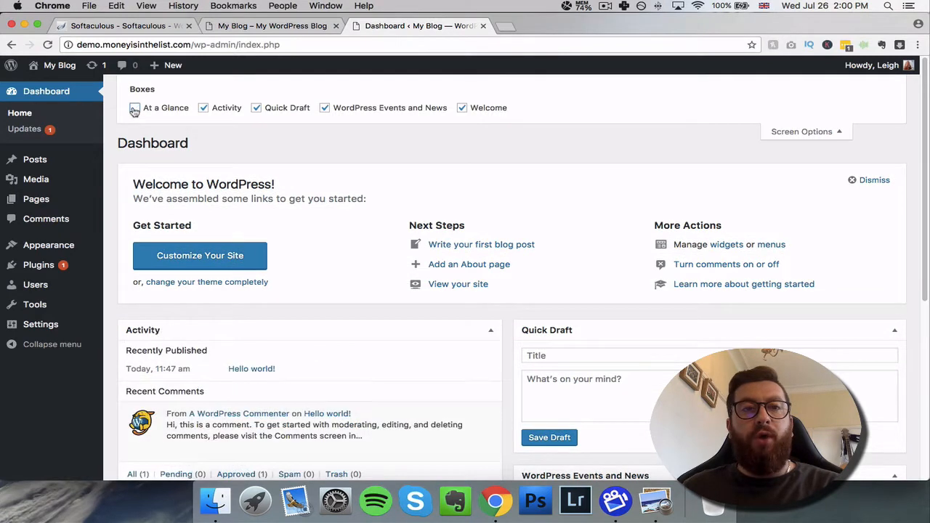
pyautogui.click(135, 109)
pyautogui.click(204, 109)
pyautogui.click(204, 109)
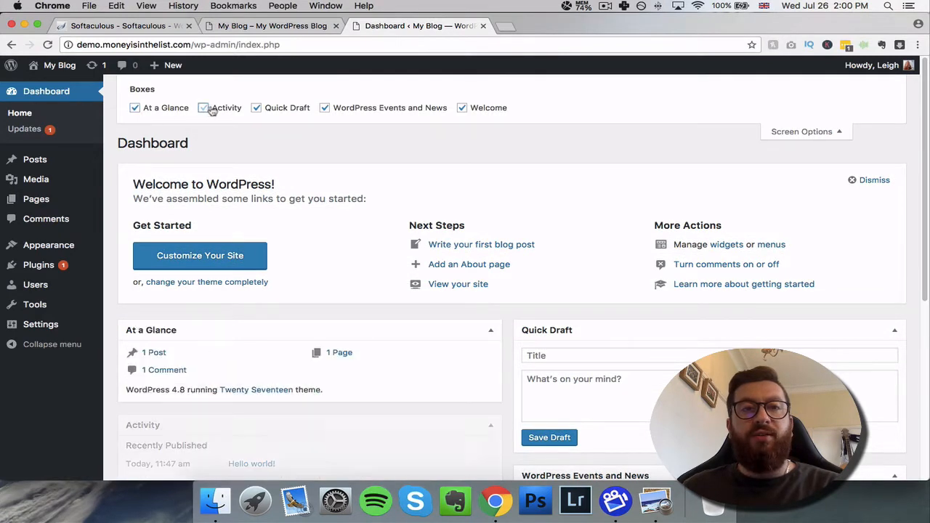
pyautogui.click(256, 107)
pyautogui.click(325, 108)
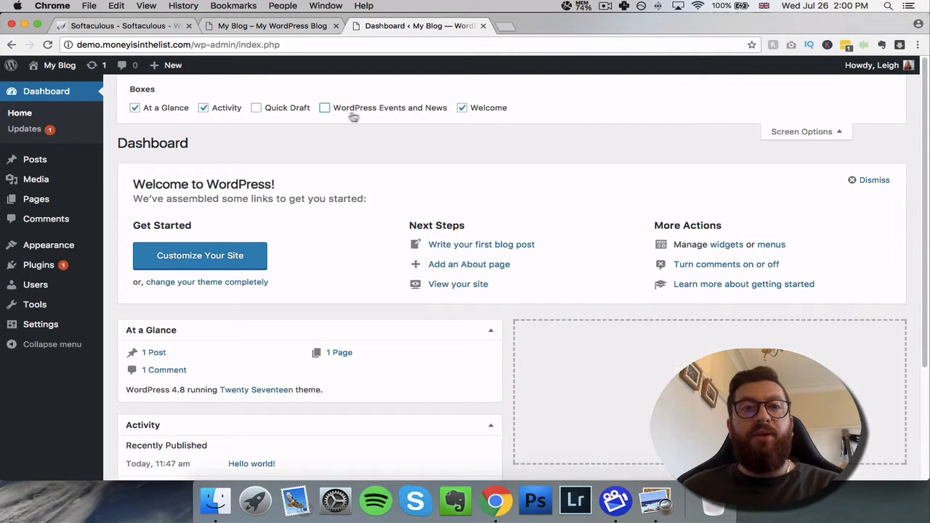
pyautogui.click(464, 108)
pyautogui.click(463, 108)
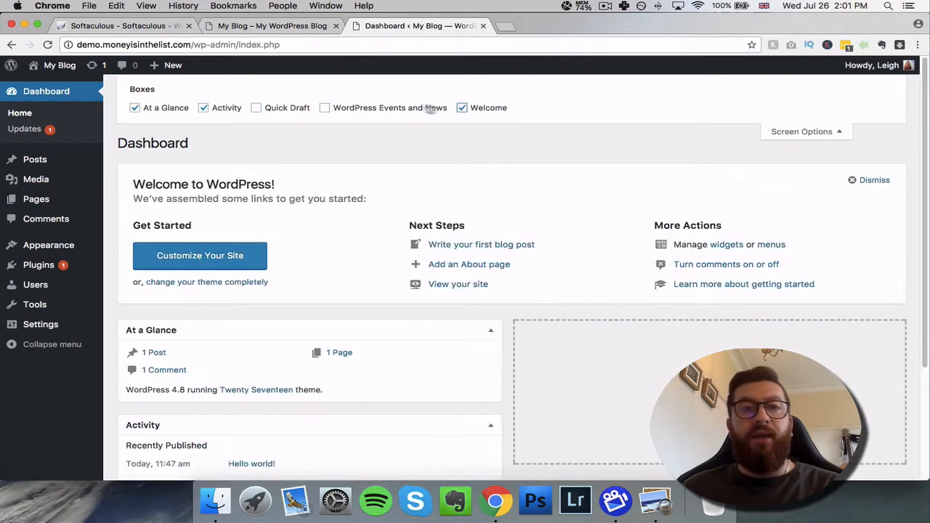
pyautogui.click(324, 108)
pyautogui.click(255, 108)
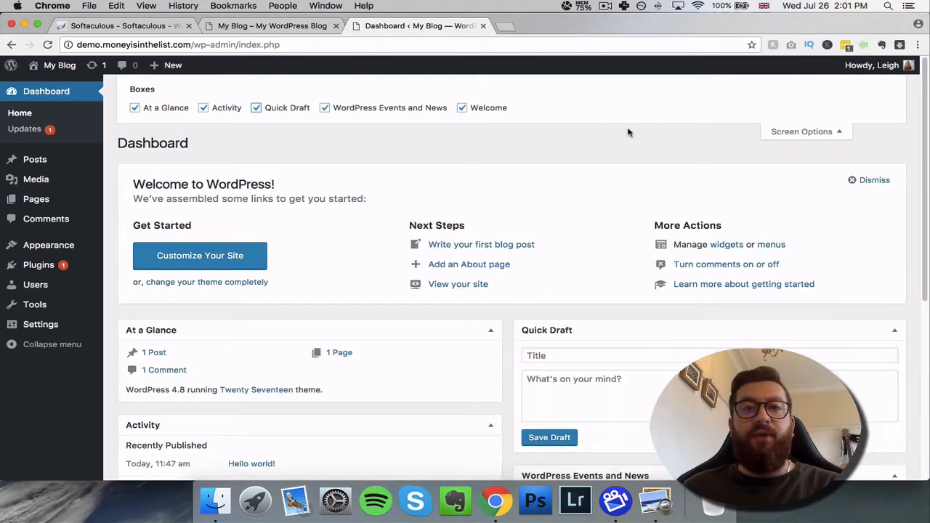
pyautogui.click(790, 138)
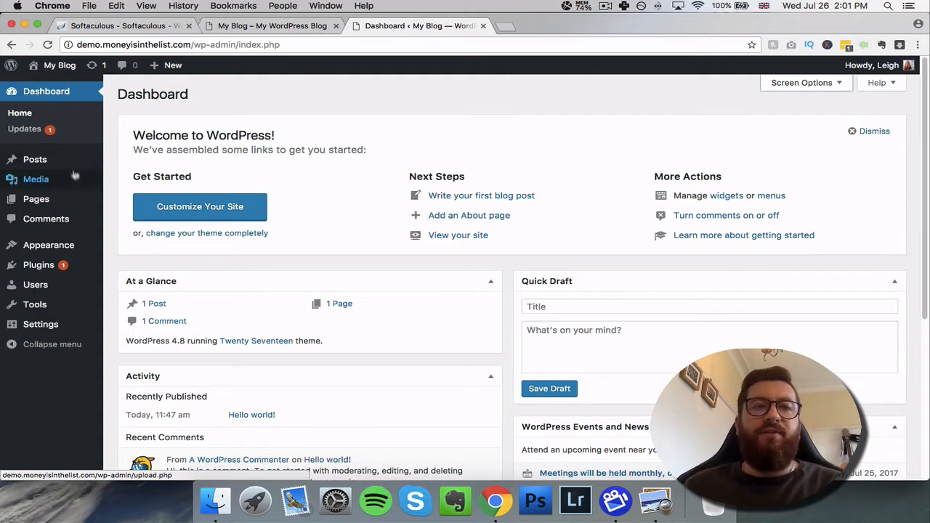
# Step: Trash the "Hello world!" post and empty the posts trash to delete it permanently
pyautogui.click(29, 160)
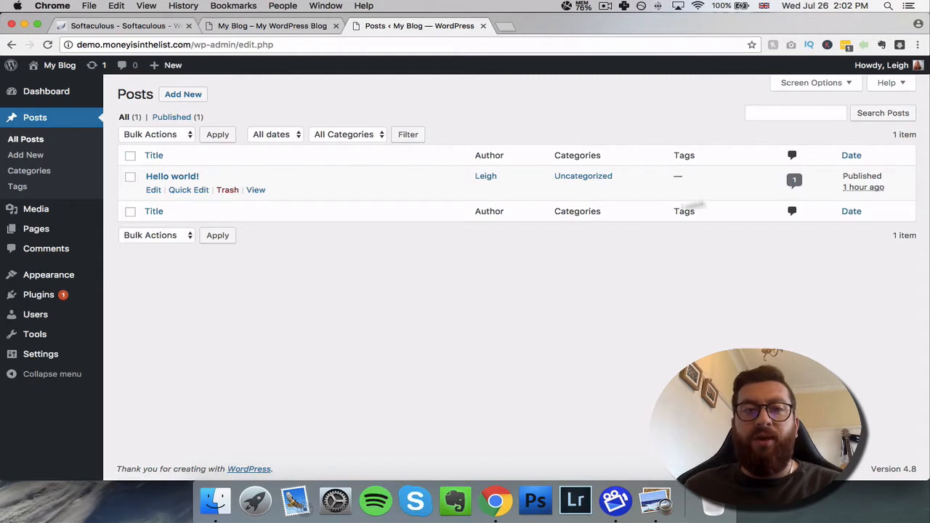
pyautogui.click(228, 190)
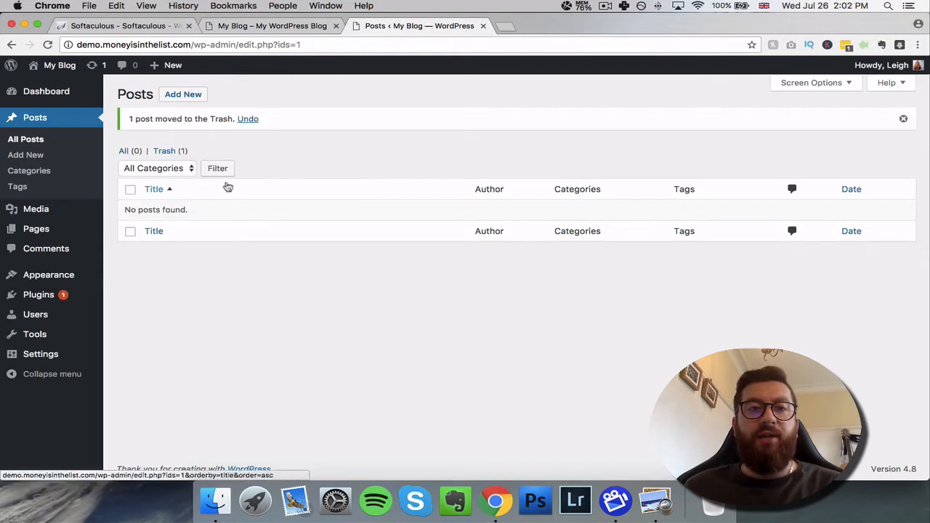
pyautogui.click(155, 151)
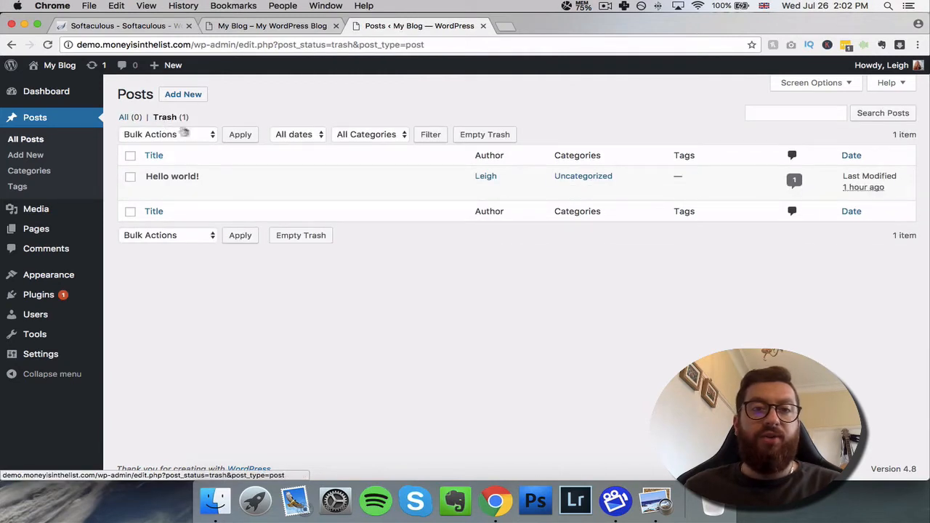
pyautogui.click(465, 138)
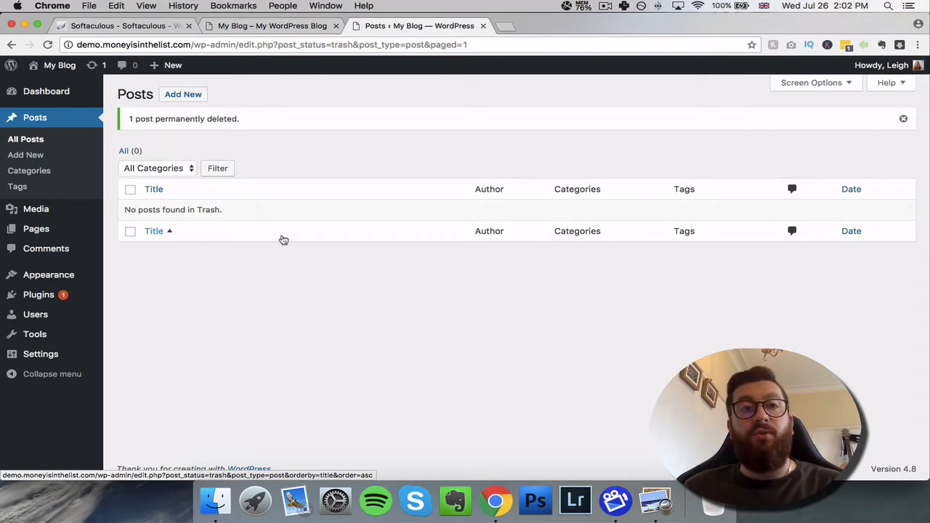
# Step: Trash the "Sample Page" page and empty the pages trash to delete it permanently
pyautogui.click(75, 231)
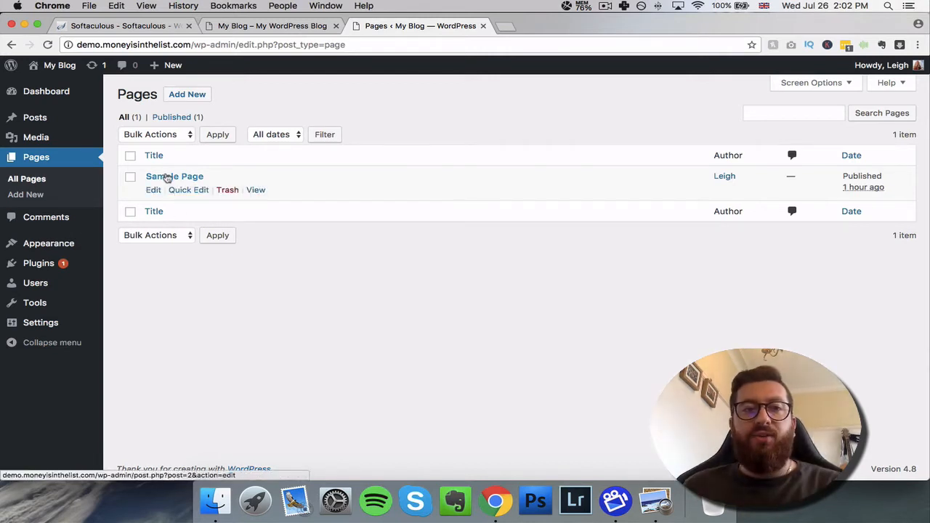
pyautogui.click(226, 190)
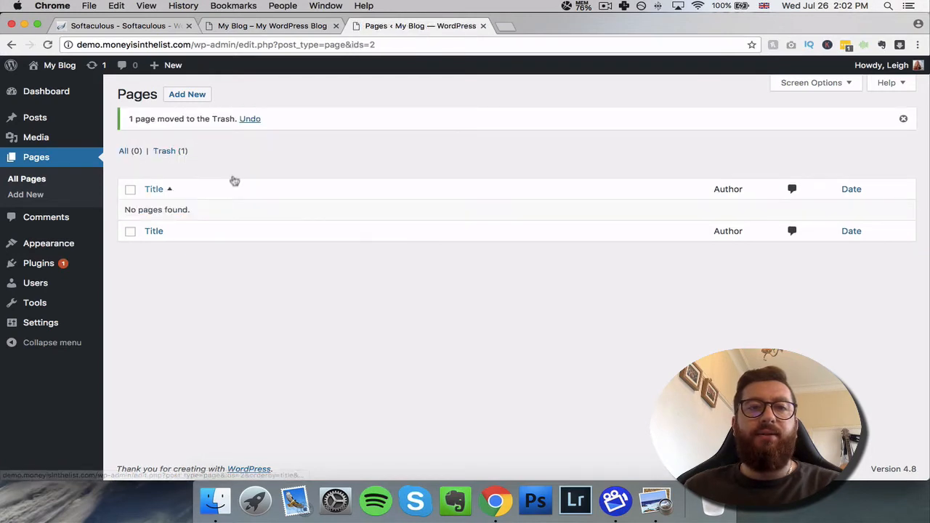
pyautogui.click(162, 151)
pyautogui.click(408, 137)
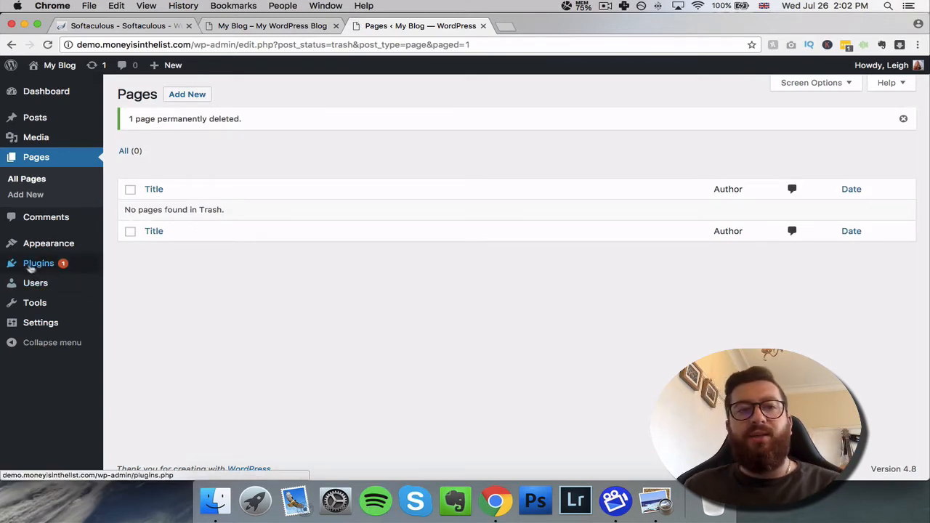
# Step: Delete the Akismet Anti-Spam and Hello Dolly plugins together with a bulk action, including their data
pyautogui.moveTo(36, 263)
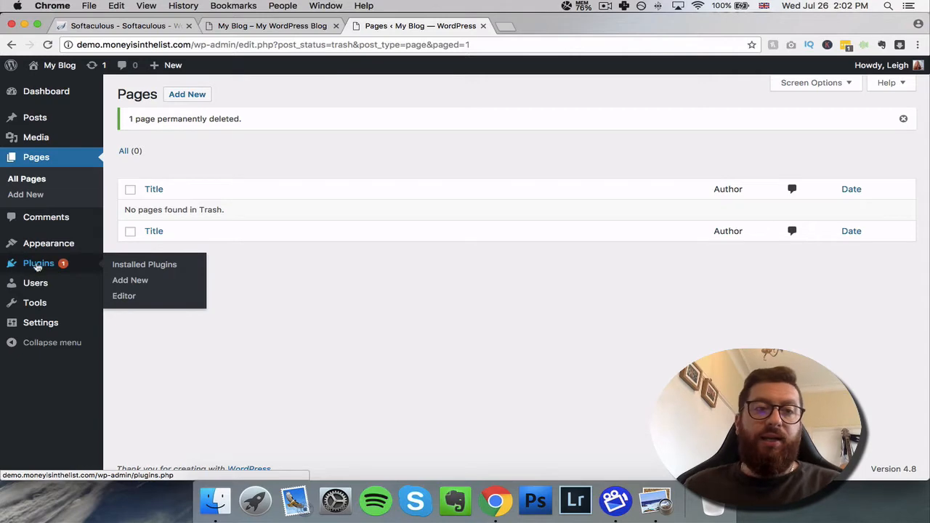
pyautogui.click(37, 268)
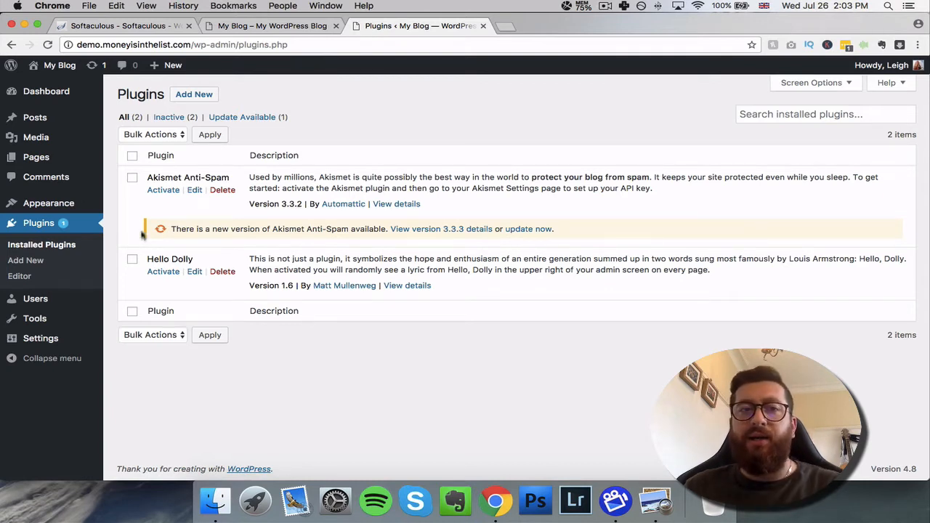
pyautogui.click(133, 155)
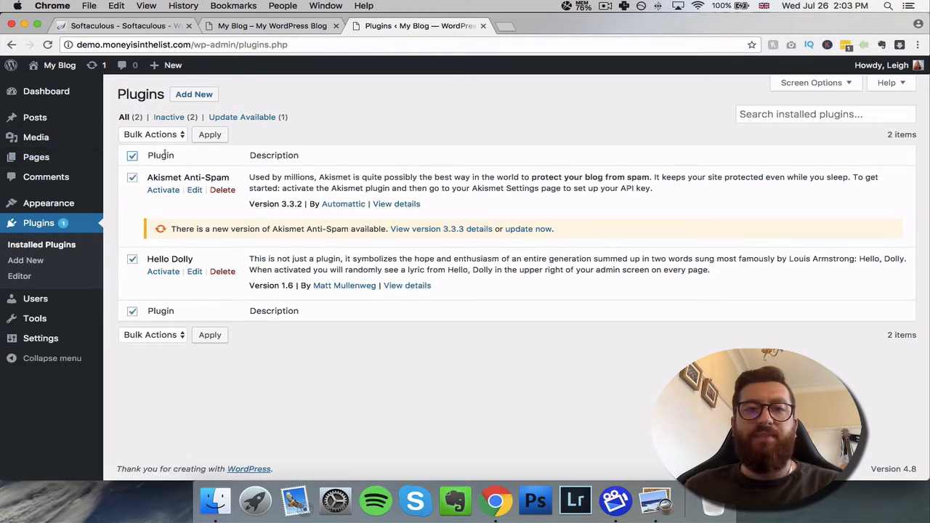
pyautogui.click(176, 135)
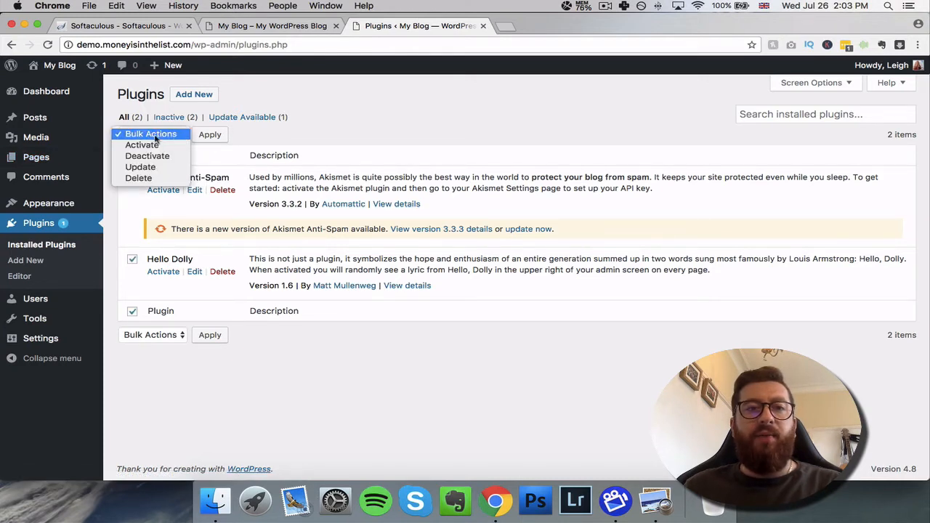
pyautogui.click(149, 178)
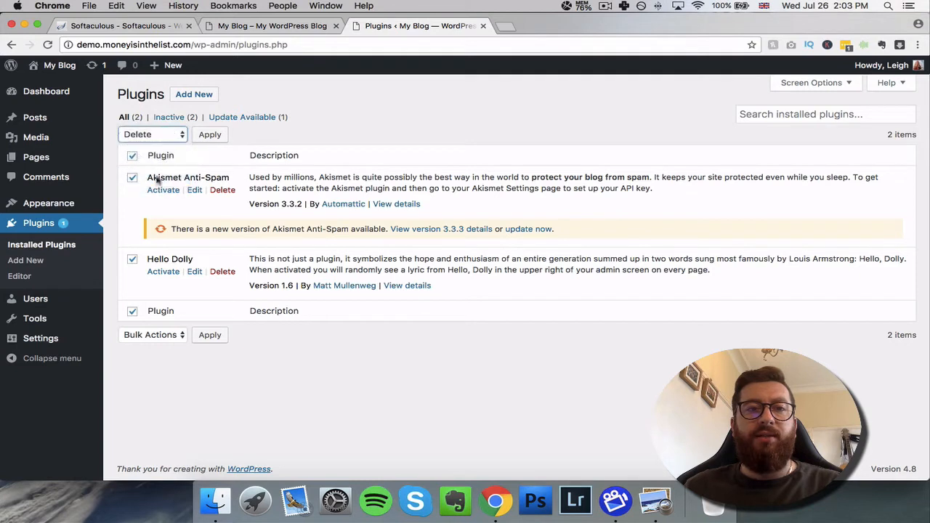
pyautogui.click(209, 135)
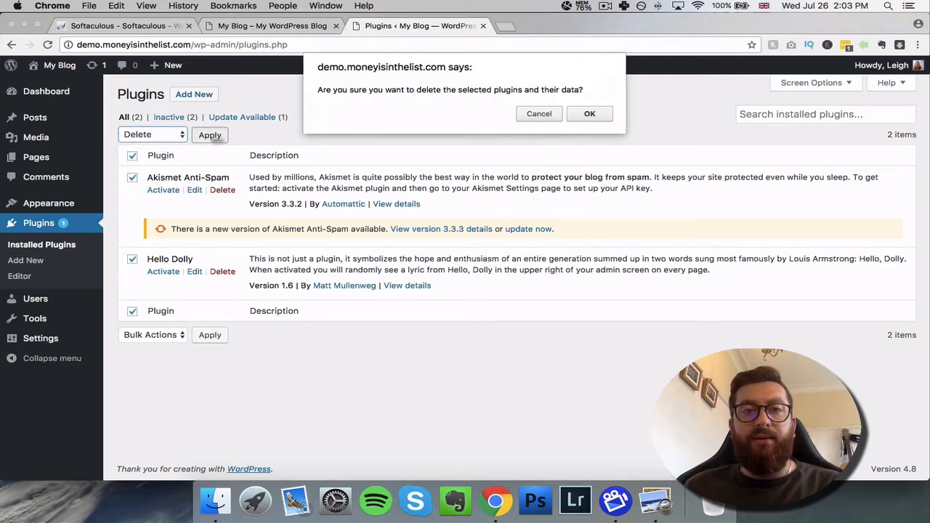
pyautogui.click(606, 117)
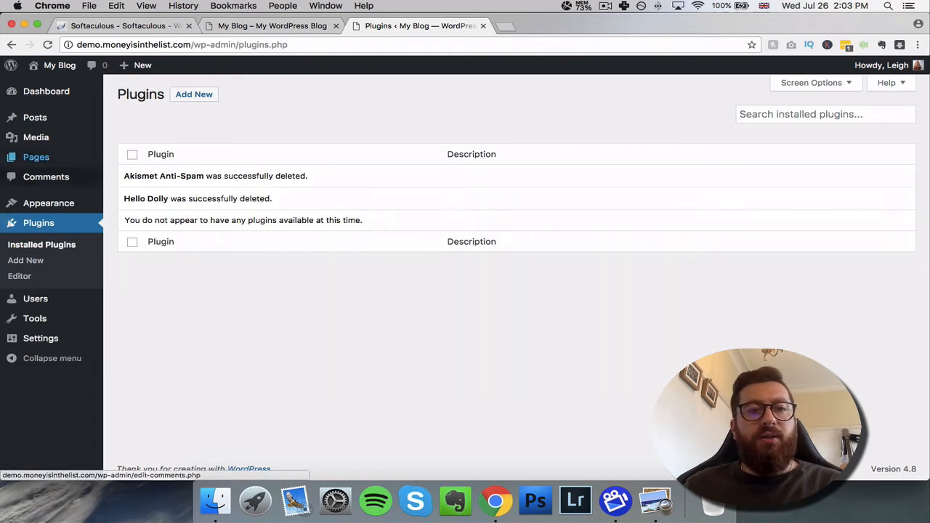
# Step: Open the administrator's user profile and check the choices for the publicly displayed name
pyautogui.click(39, 305)
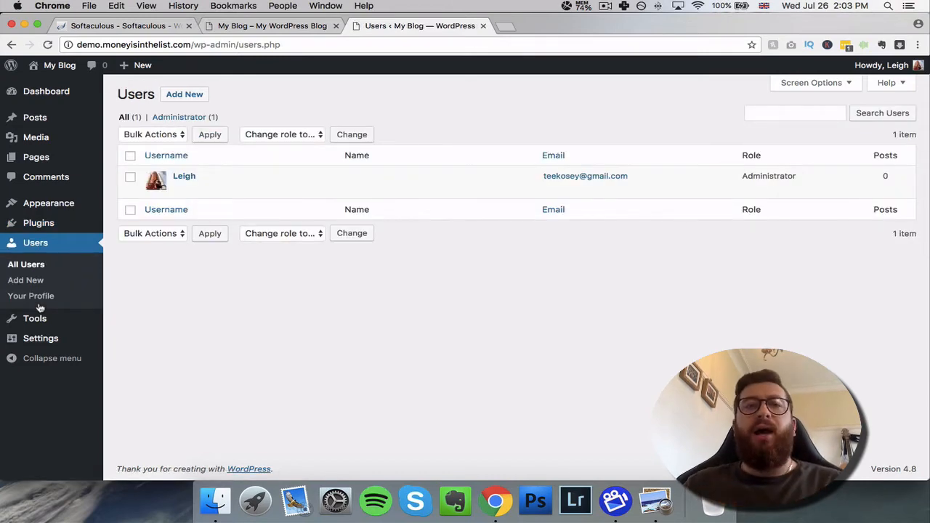
pyautogui.click(186, 177)
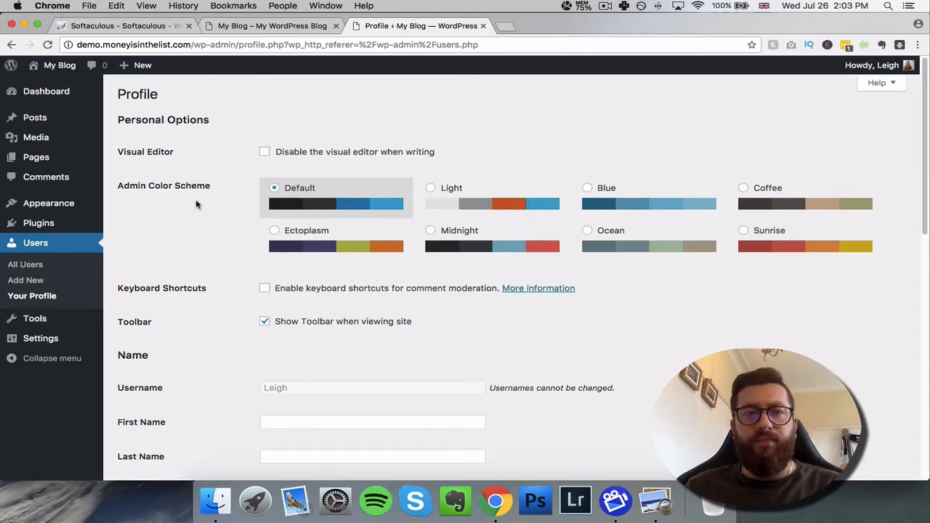
pyautogui.scroll(-2, 230, 185)
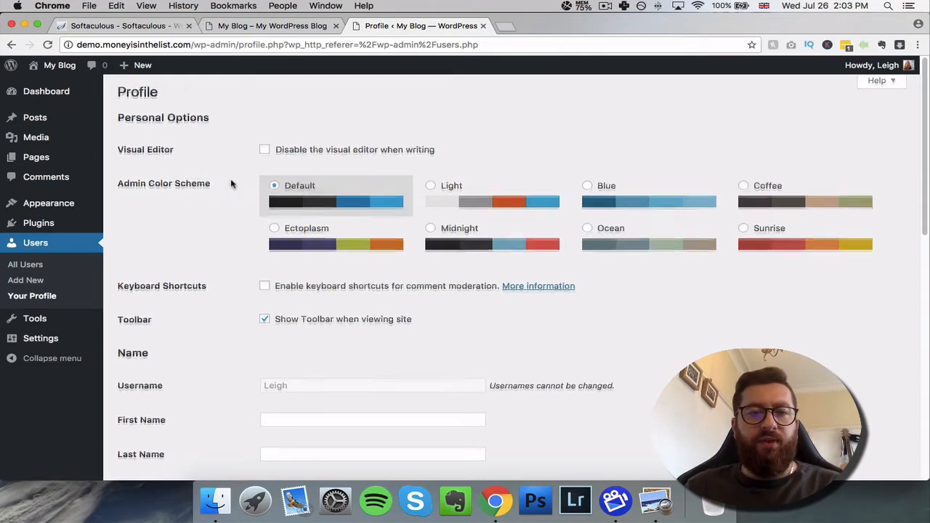
pyautogui.scroll(-3, 222, 356)
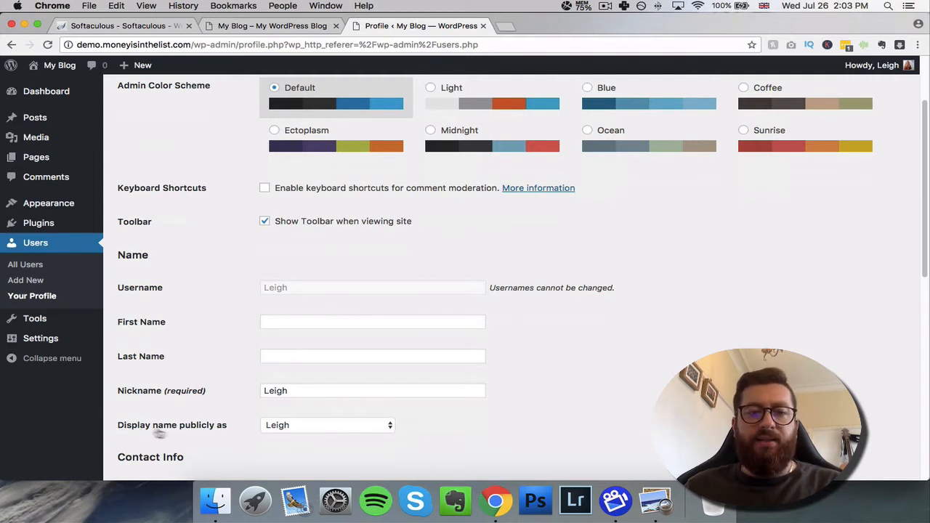
pyautogui.click(310, 425)
pyautogui.click(260, 428)
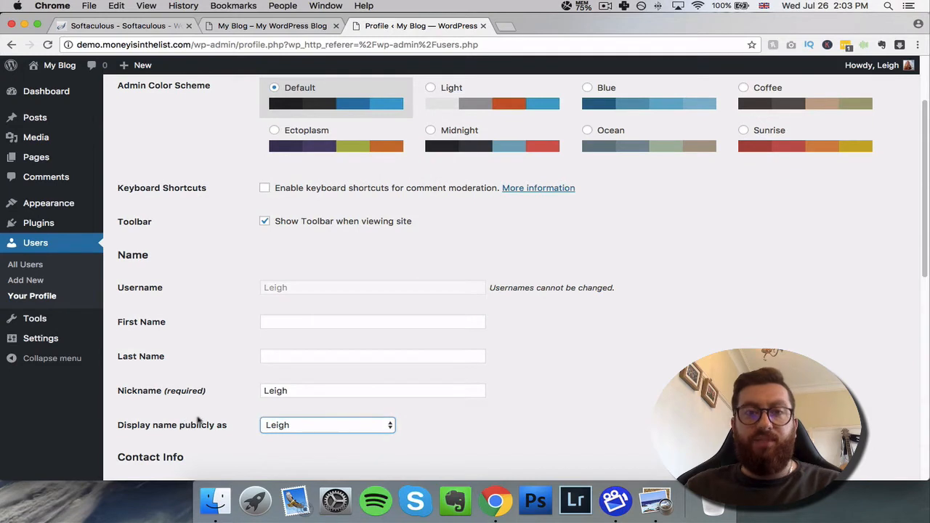
# Step: Examine the profile's first name, last name, nickname and public display name fields, and the account greeting that shows the name
pyautogui.click(284, 320)
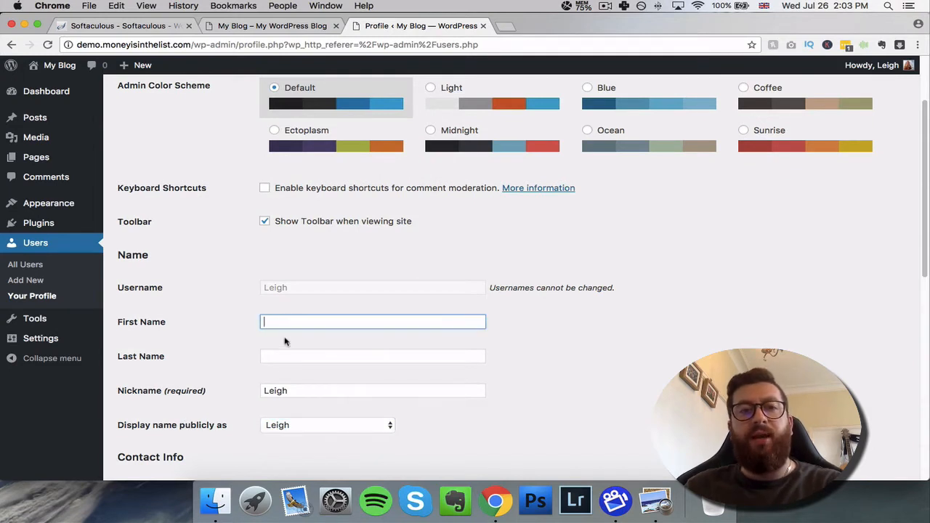
pyautogui.click(286, 356)
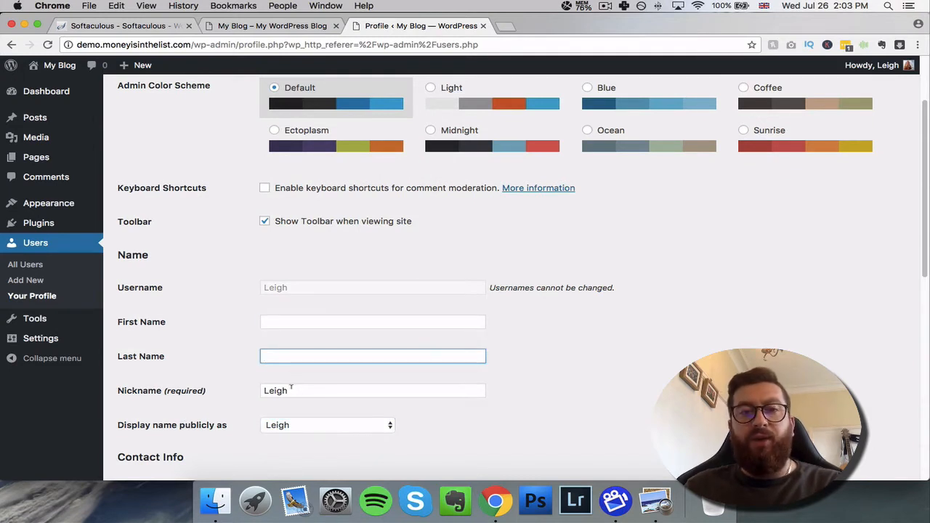
pyautogui.click(290, 390)
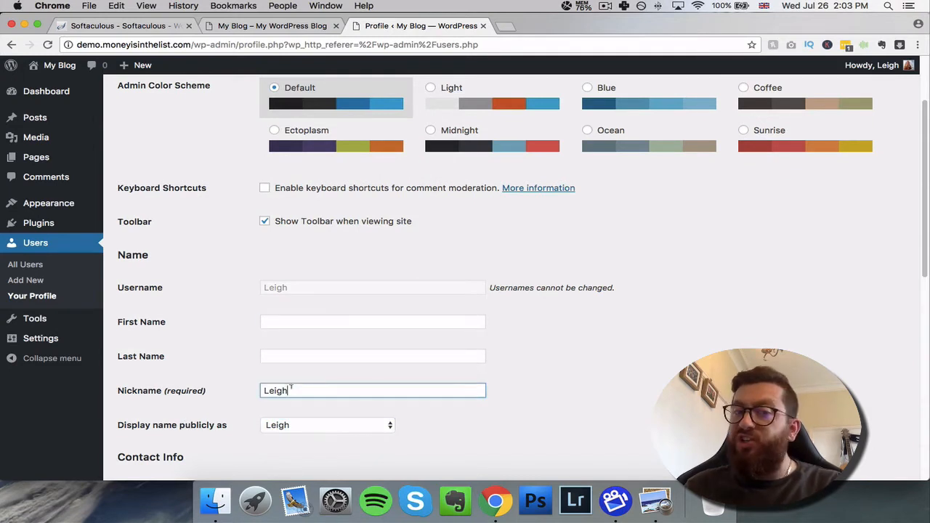
pyautogui.click(293, 425)
pyautogui.click(176, 363)
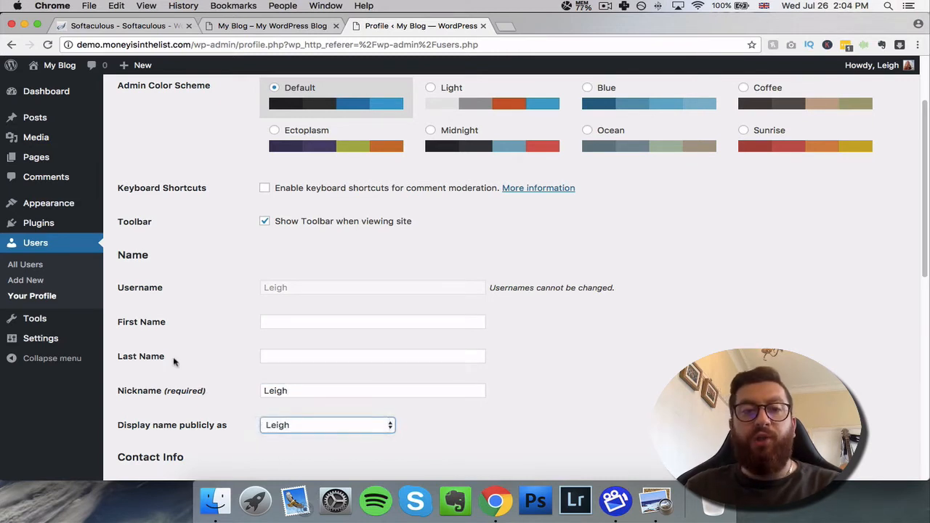
pyautogui.click(166, 322)
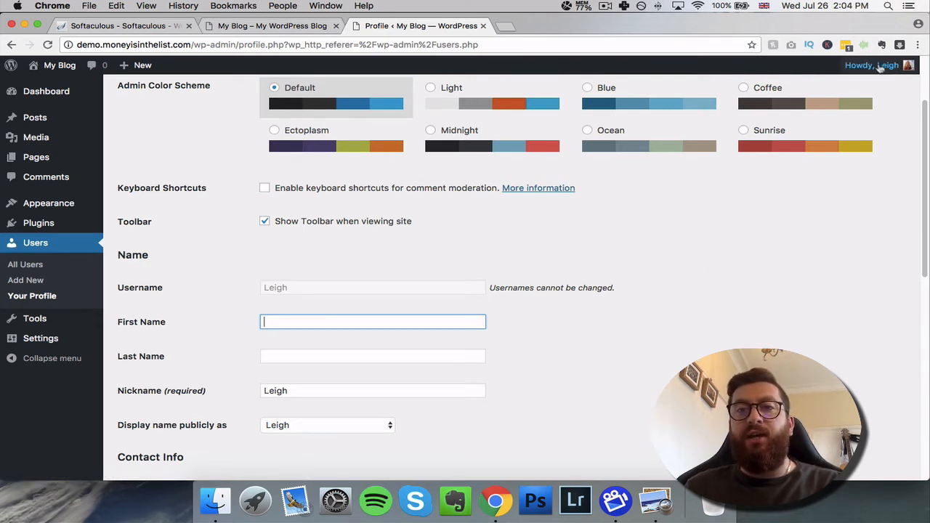
pyautogui.moveTo(876, 71)
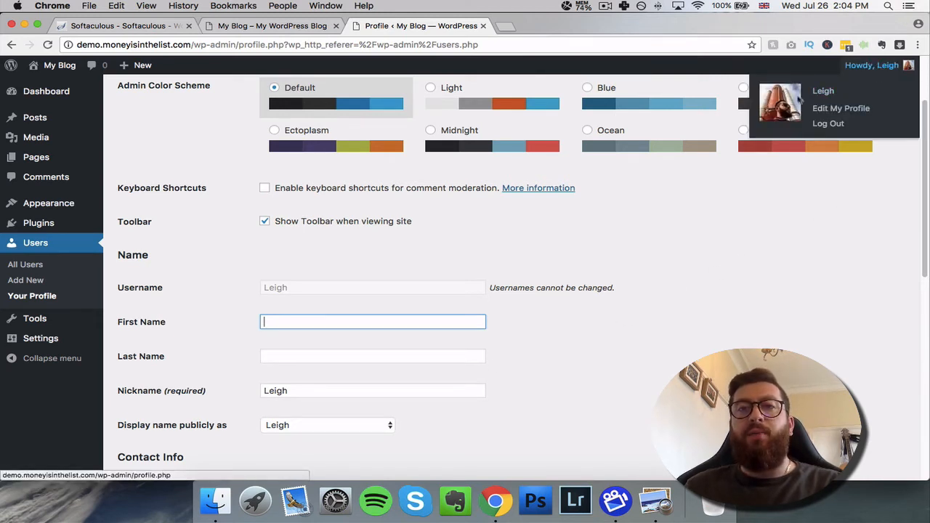
pyautogui.click(541, 458)
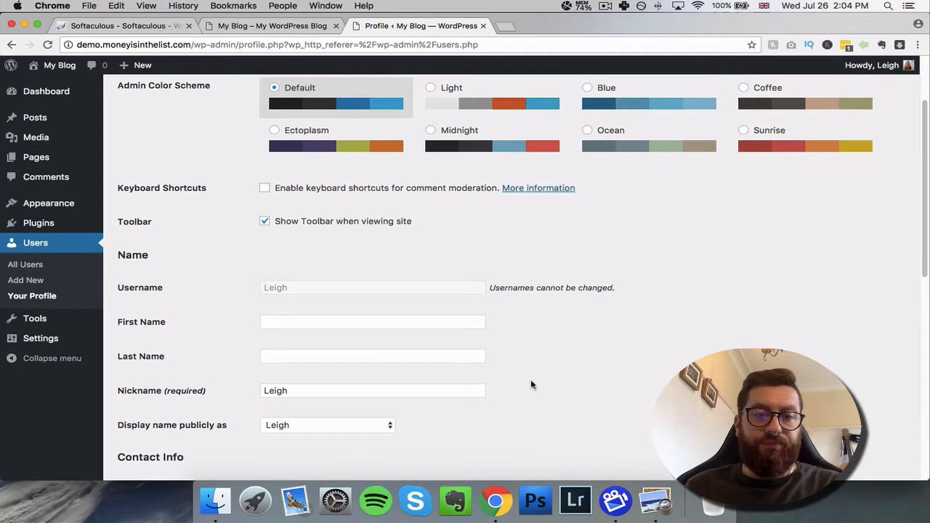
# Step: Examine the rest of the user profile: contact info, biographical info, the Gravatar profile picture and the account management options
pyautogui.scroll(-1, 529, 384)
pyautogui.scroll(-4, 527, 363)
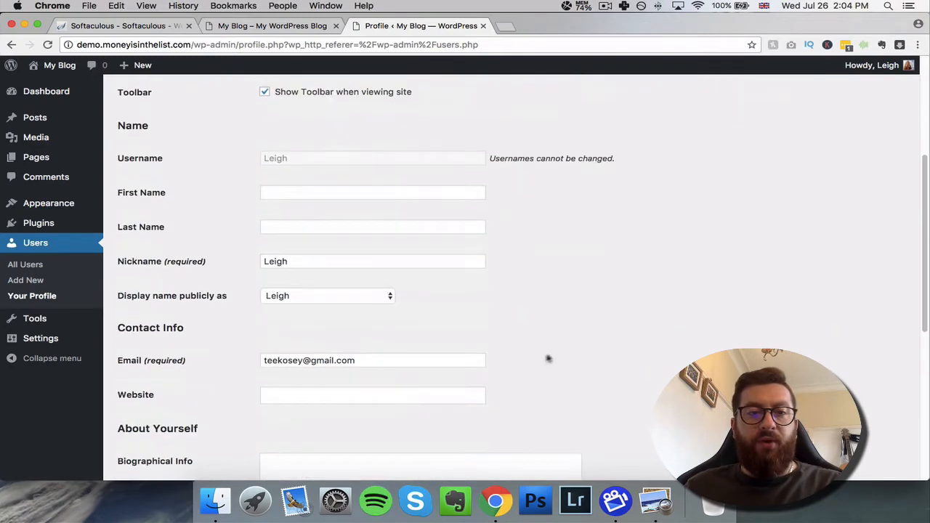
pyautogui.scroll(-4, 579, 346)
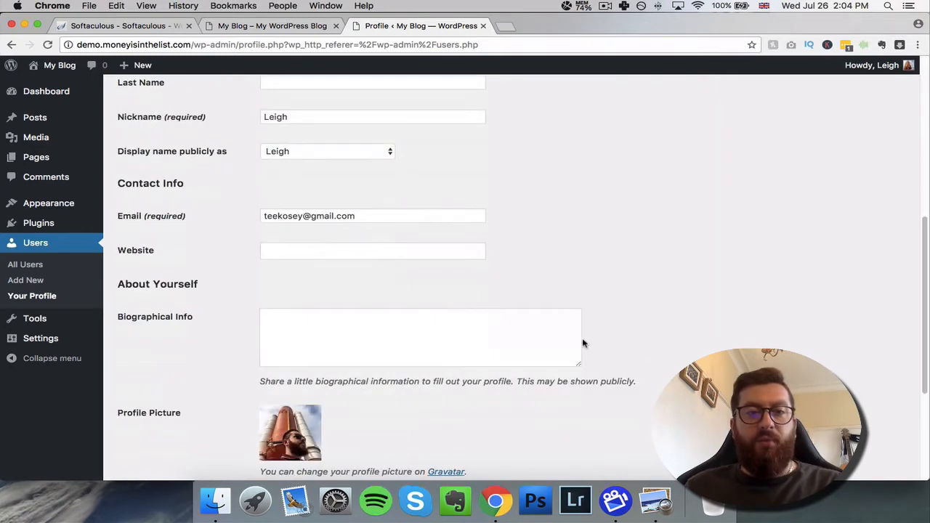
pyautogui.scroll(-3, 559, 346)
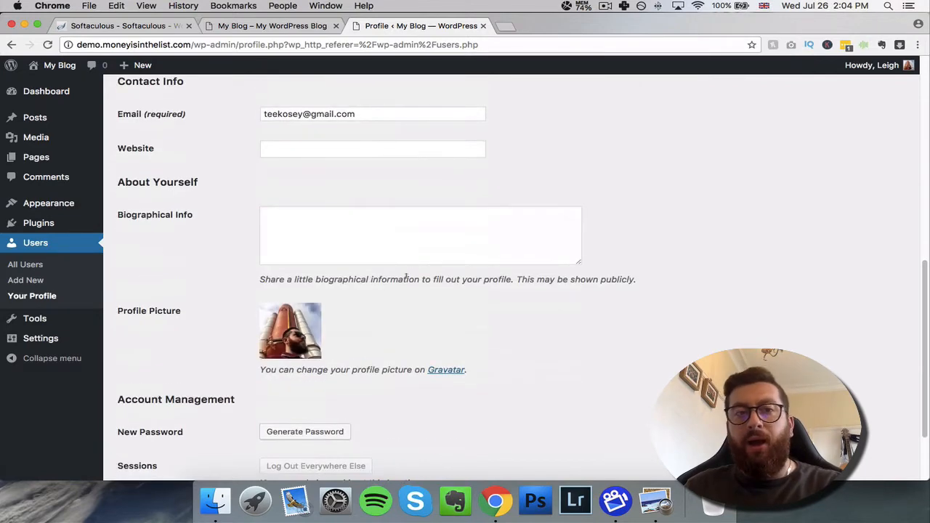
pyautogui.scroll(-2, 407, 276)
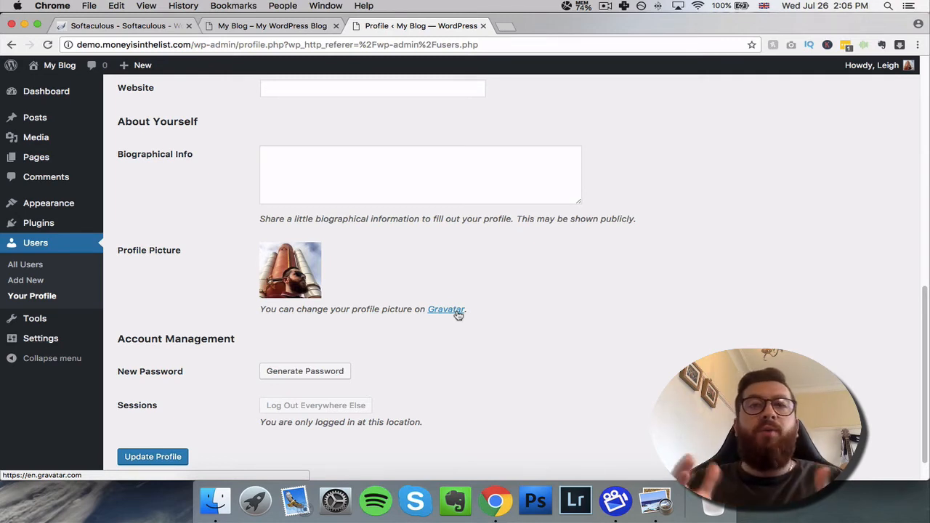
pyautogui.moveTo(905, 66)
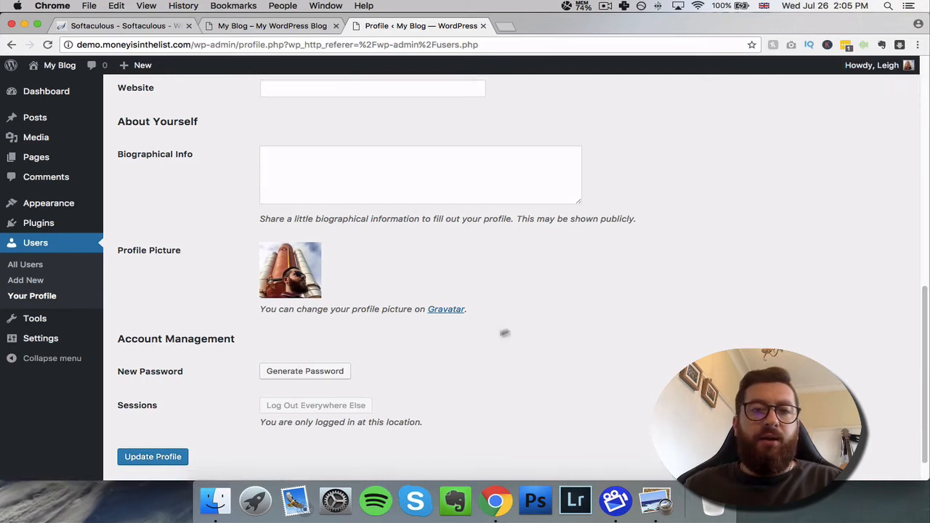
pyautogui.scroll(-2, 533, 324)
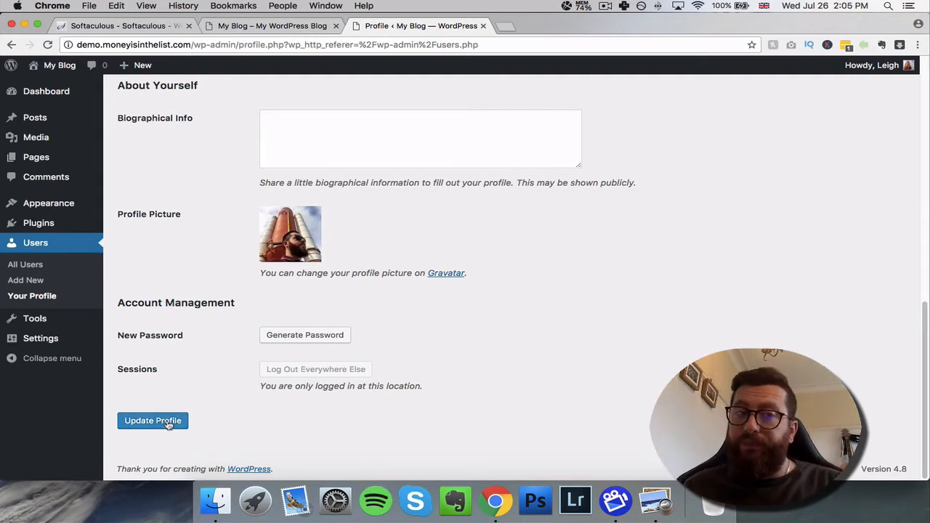
# Step: Open the general site settings, compare with the live site, and set the site title to "My Website"
pyautogui.moveTo(54, 345)
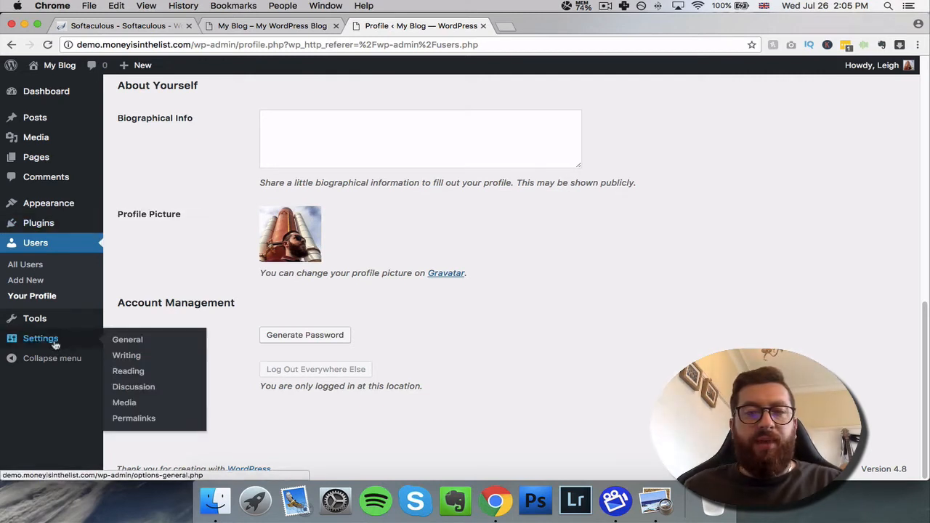
pyautogui.click(54, 345)
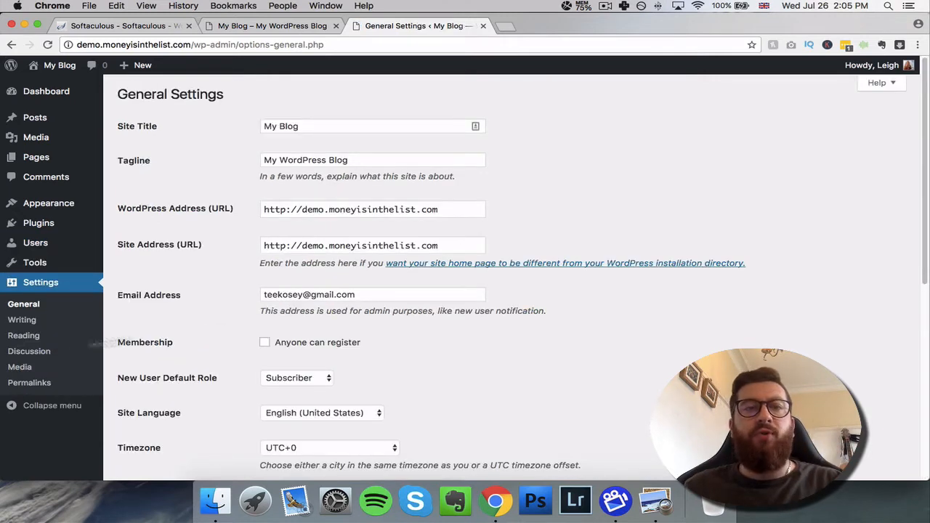
pyautogui.click(321, 127)
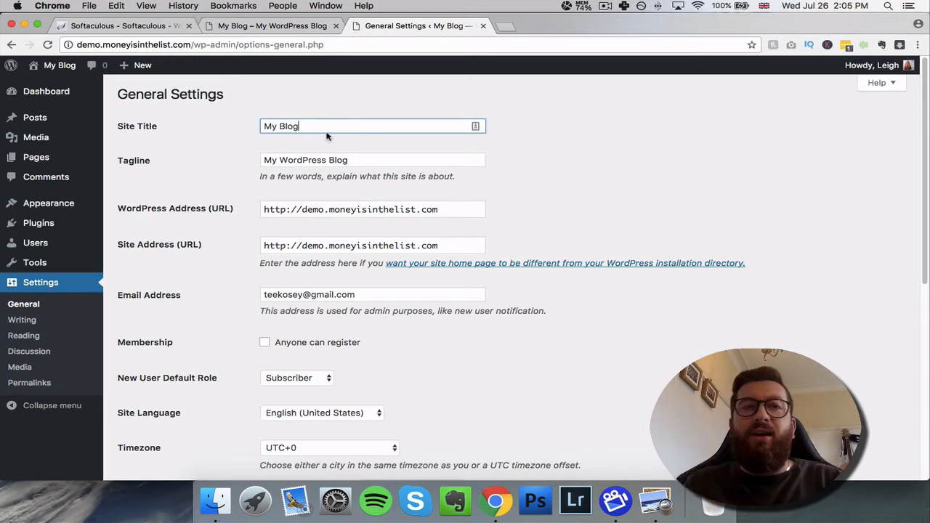
pyautogui.click(300, 28)
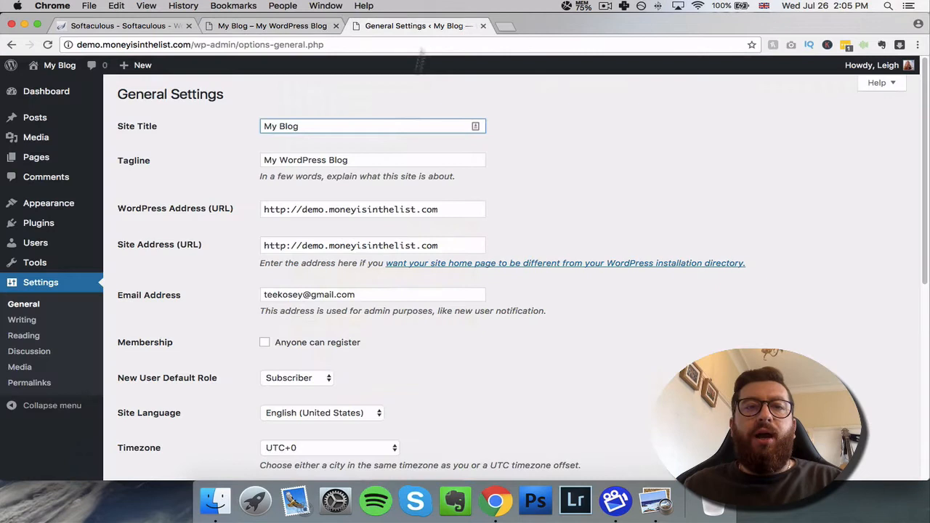
pyautogui.click(417, 26)
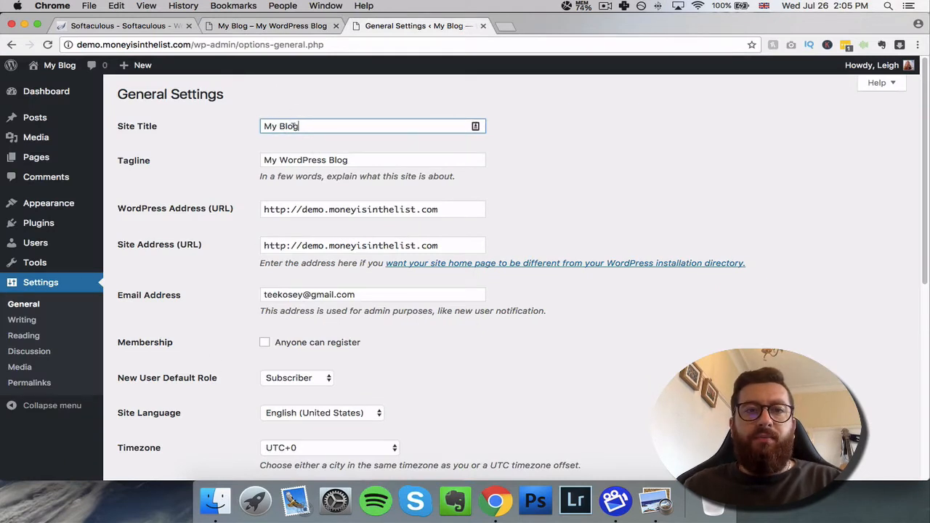
pyautogui.doubleClick(297, 126)
pyautogui.write('Website')
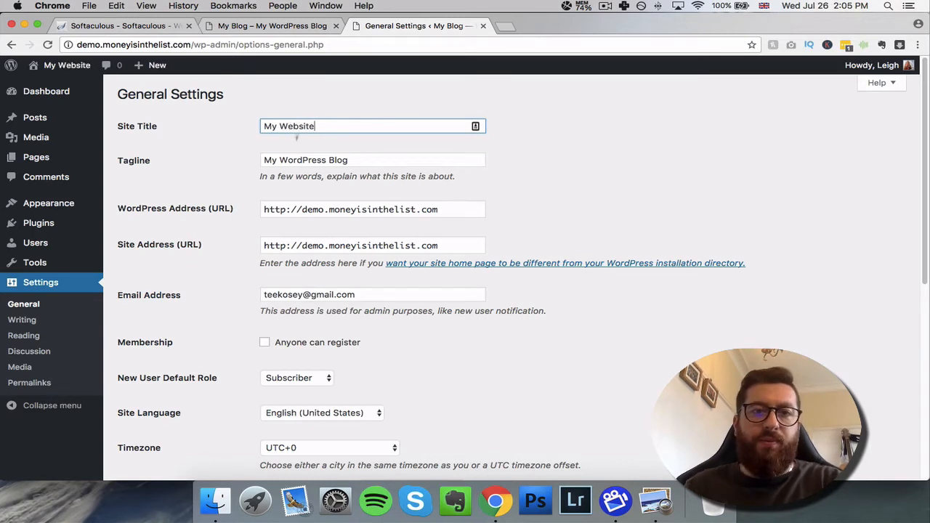
# Step: Replace the site tagline with "Hello its me" and save the general settings
pyautogui.press('Tab')
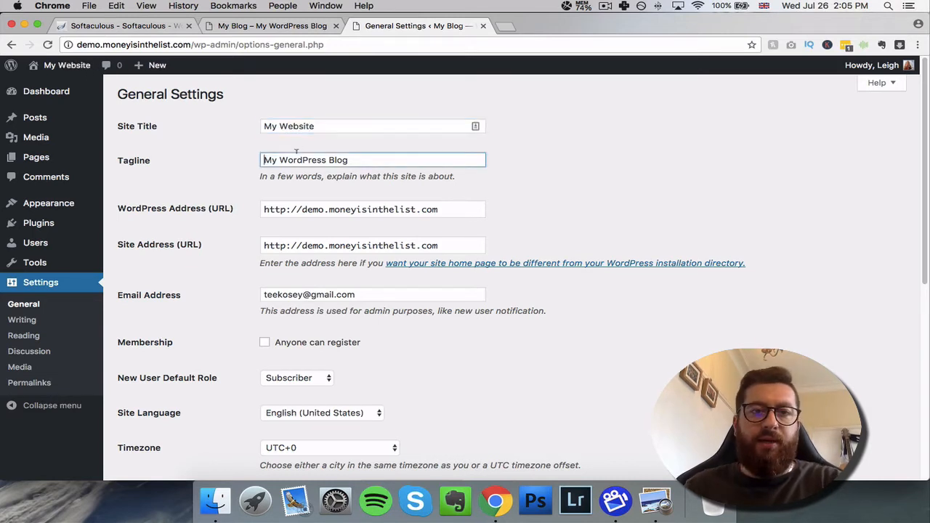
pyautogui.write('Hello i')
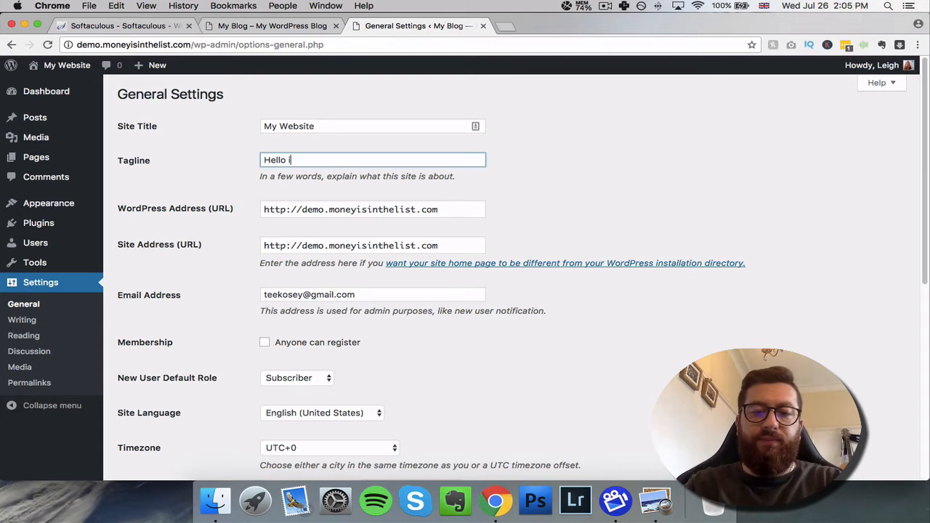
pyautogui.write('ts m')
pyautogui.press('BackSpace')
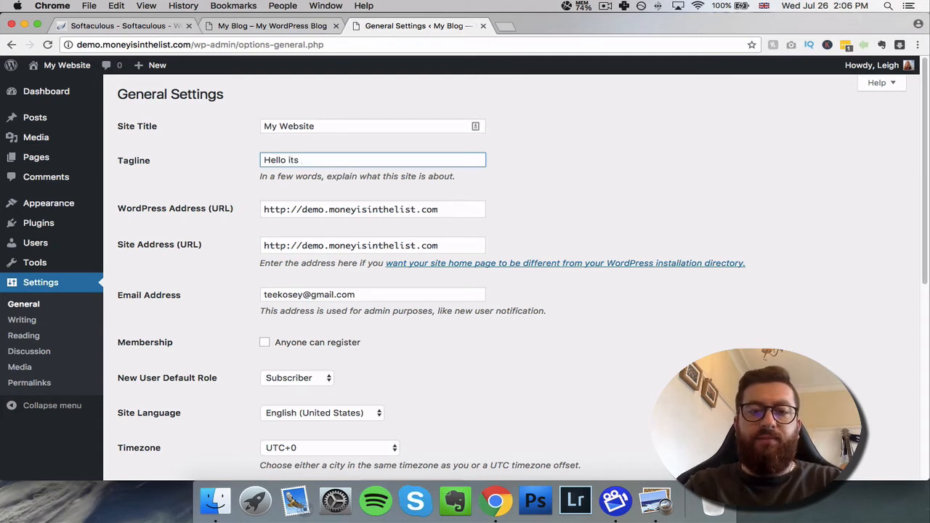
pyautogui.write('me')
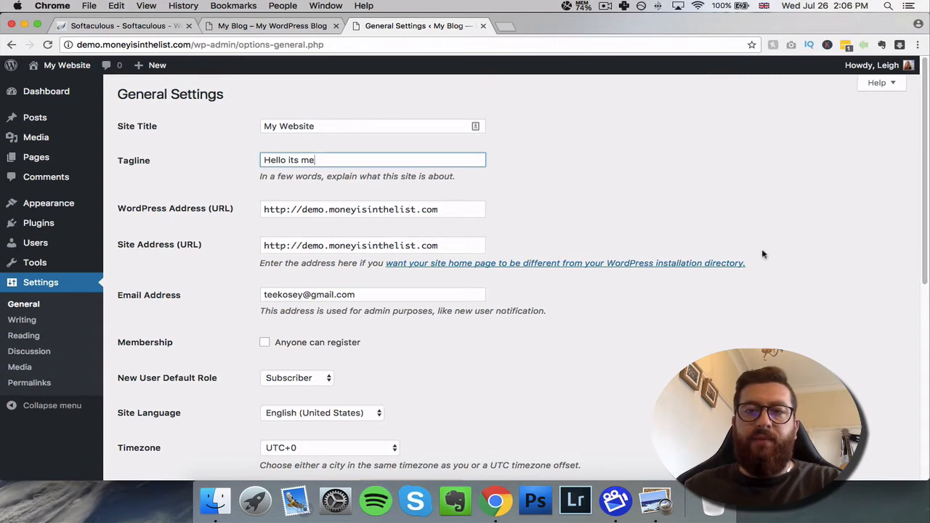
pyautogui.scroll(-10, 762, 305)
pyautogui.click(139, 425)
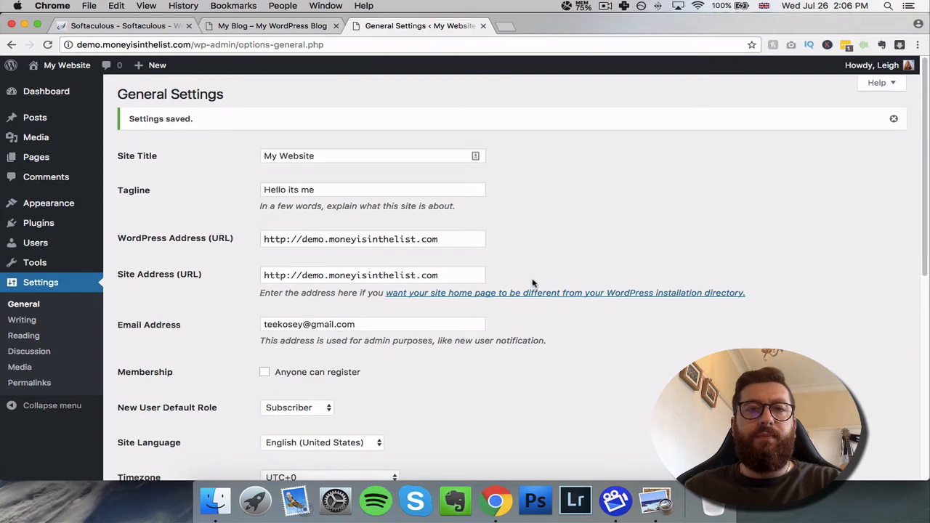
# Step: Reload the site's home page to check its title and tagline, and return to the general settings
pyautogui.click(253, 29)
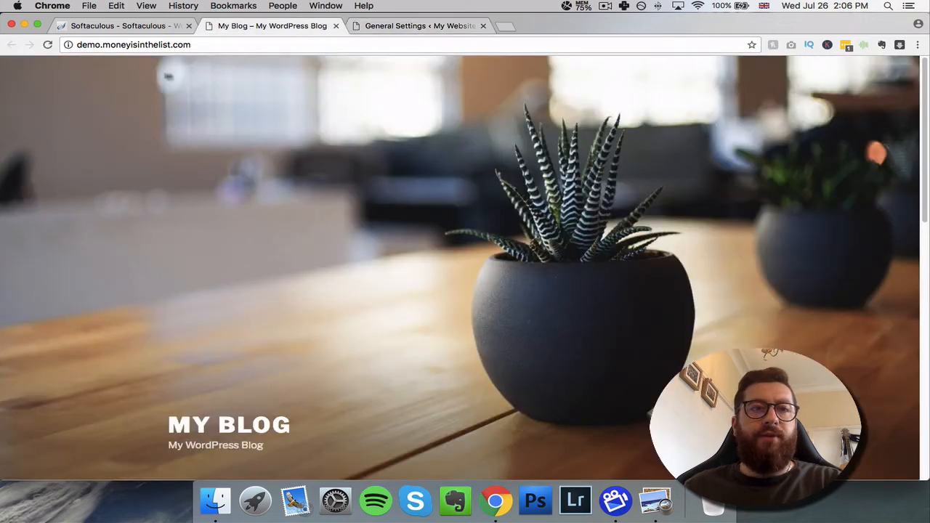
pyautogui.click(47, 45)
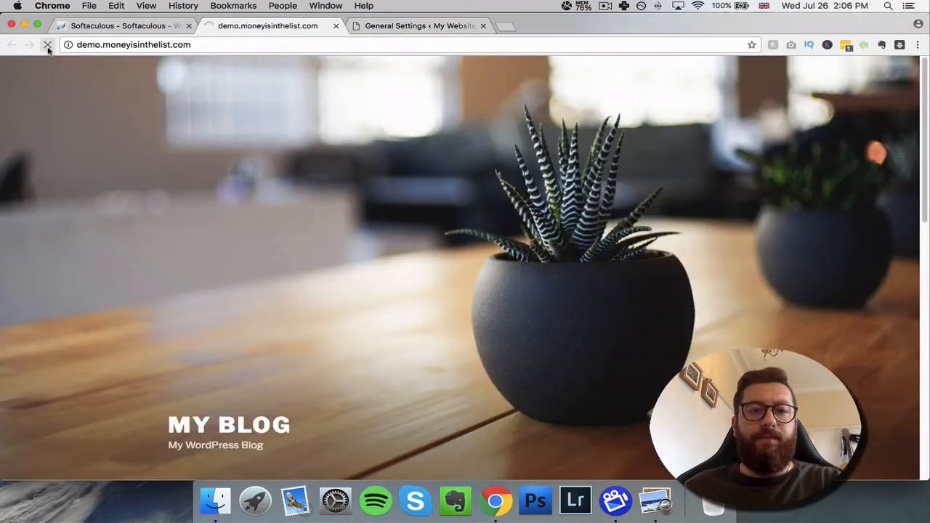
pyautogui.click(411, 27)
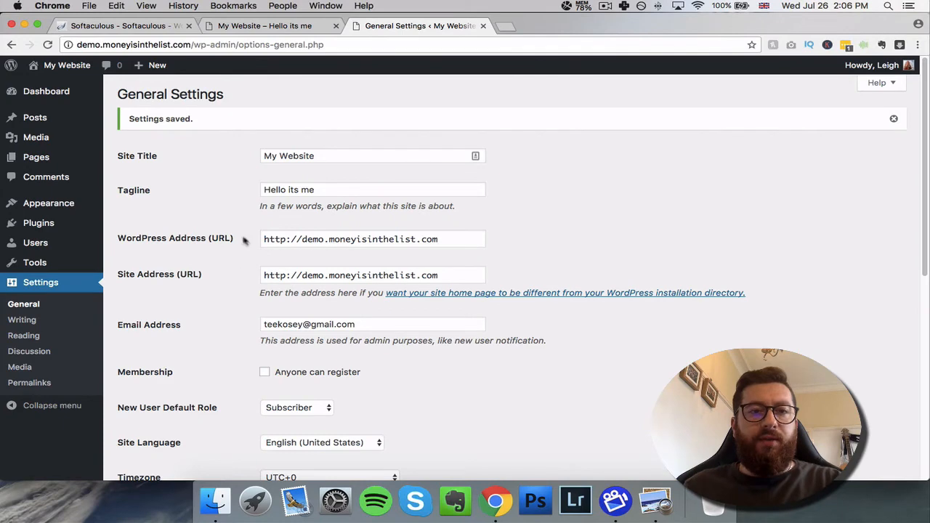
# Step: Set the site language to English (UK) in the general settings
pyautogui.scroll(-1, 215, 319)
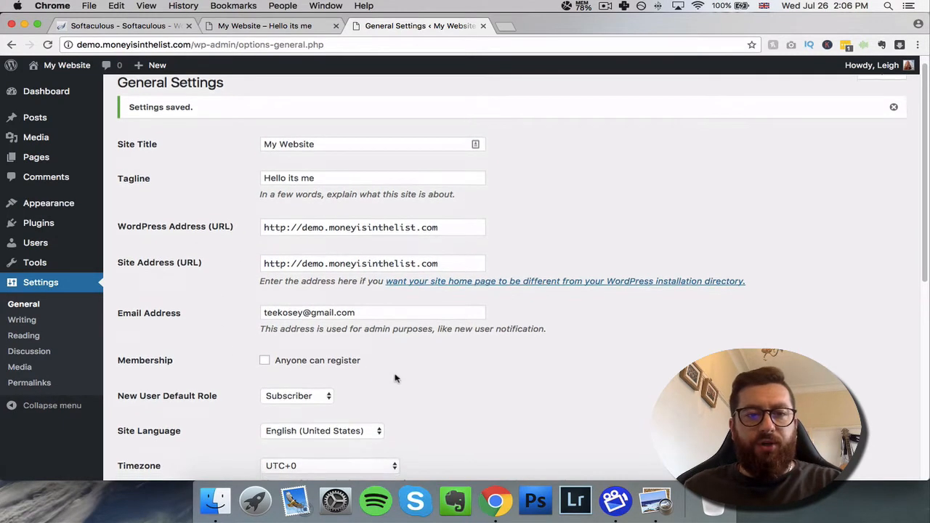
pyautogui.scroll(-2, 405, 380)
pyautogui.scroll(-2, 405, 380)
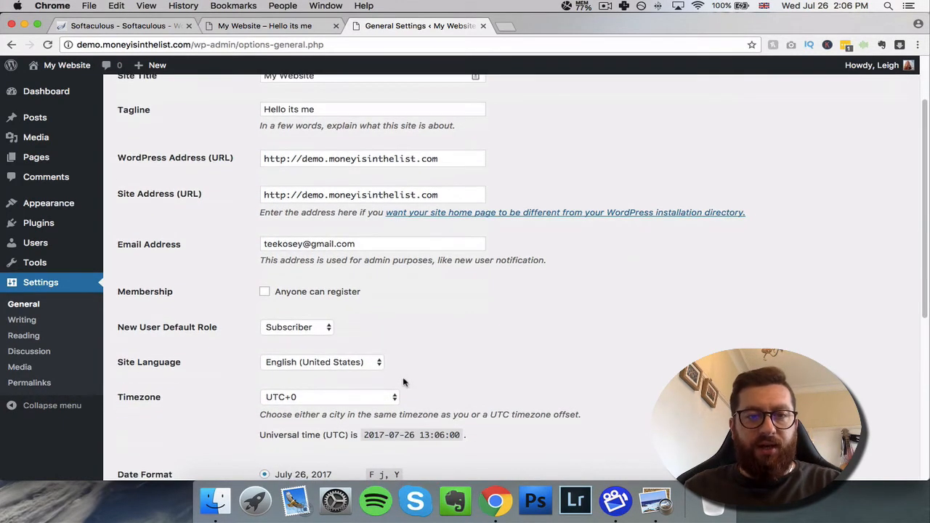
pyautogui.scroll(-3, 410, 375)
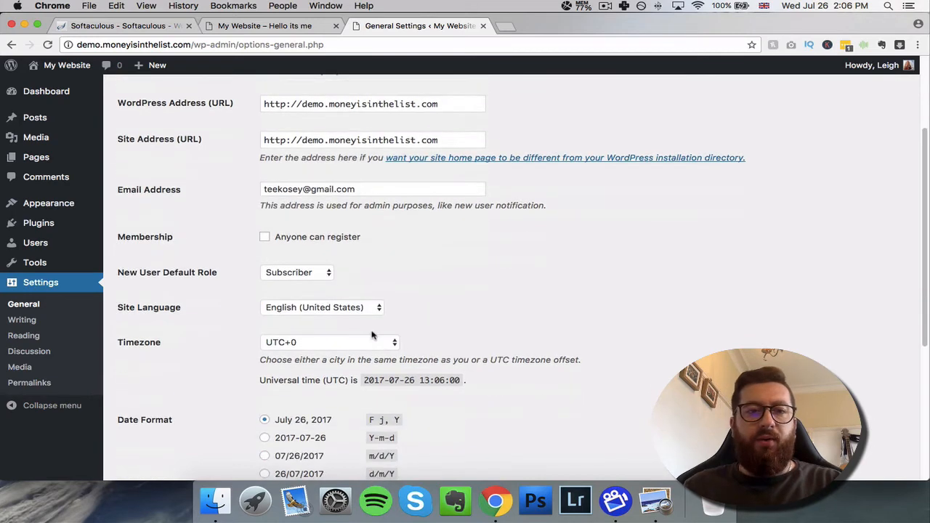
pyautogui.click(360, 310)
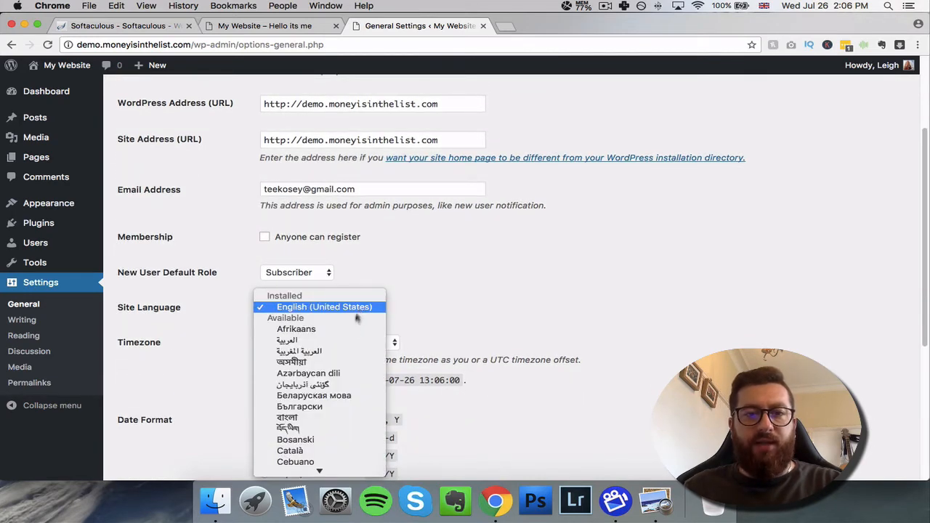
pyautogui.scroll(-5, 328, 348)
pyautogui.scroll(-5, 325, 346)
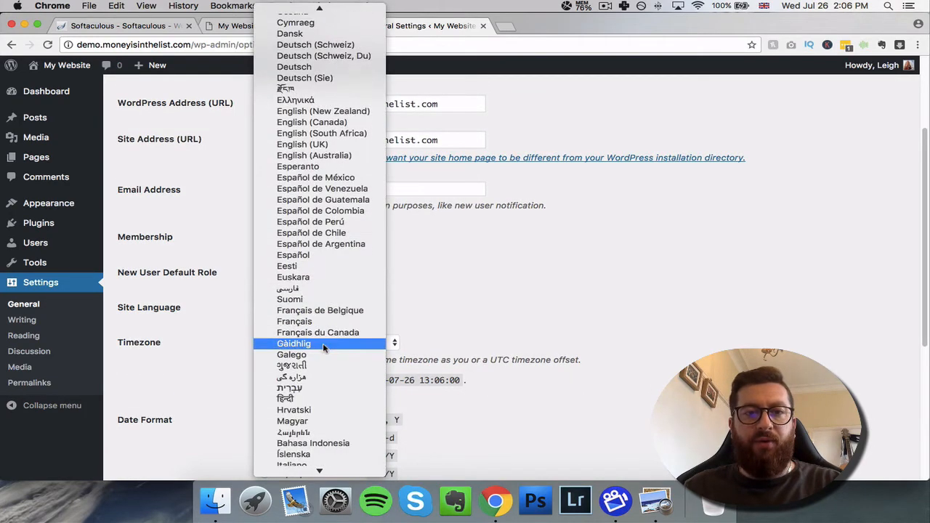
pyautogui.click(325, 144)
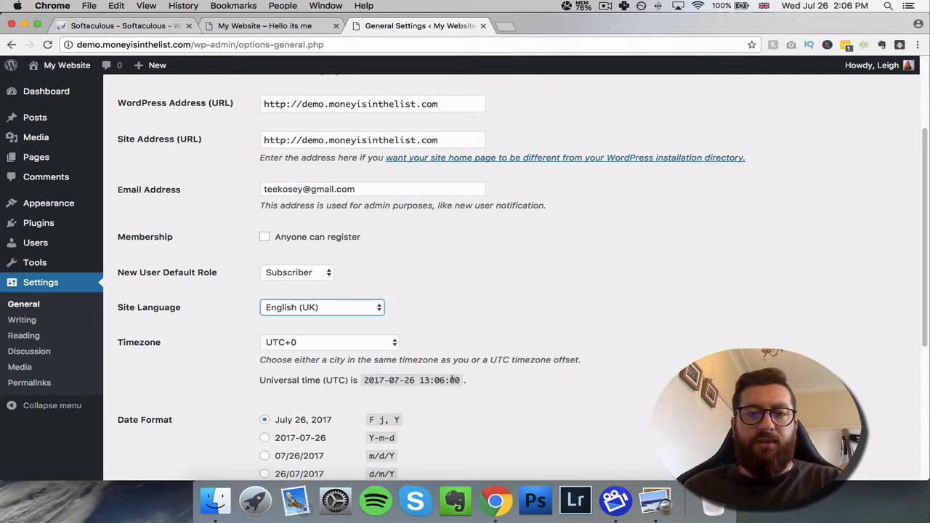
# Step: Set the site's timezone to the city London instead of a manual UTC offset
pyautogui.click(380, 346)
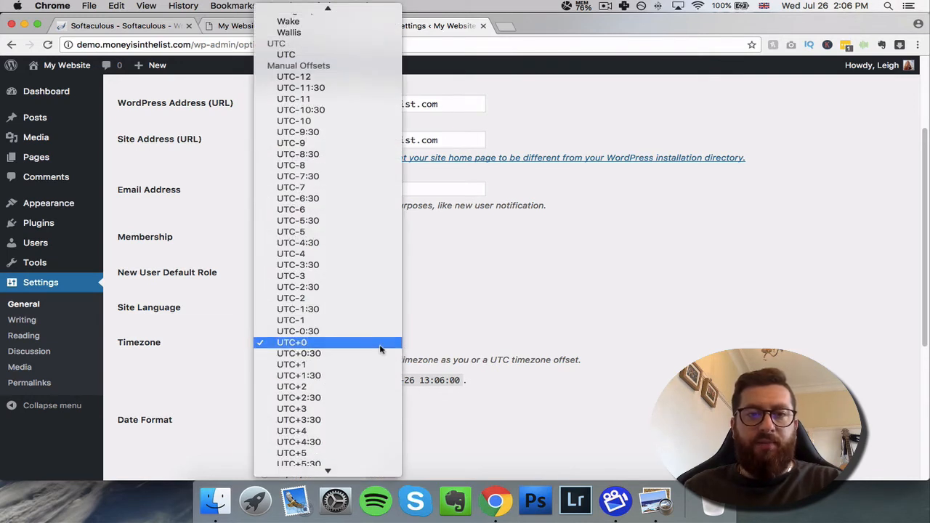
pyautogui.scroll(15, 380, 347)
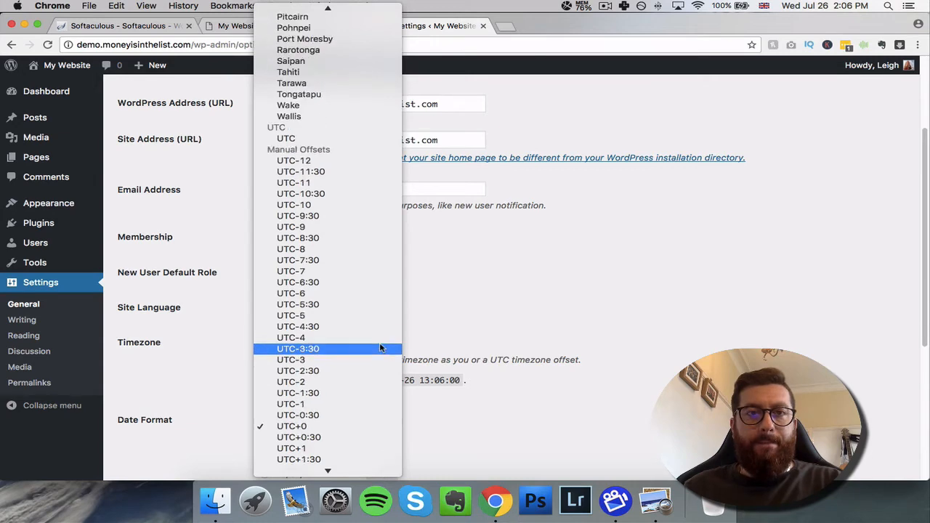
pyautogui.scroll(8, 380, 347)
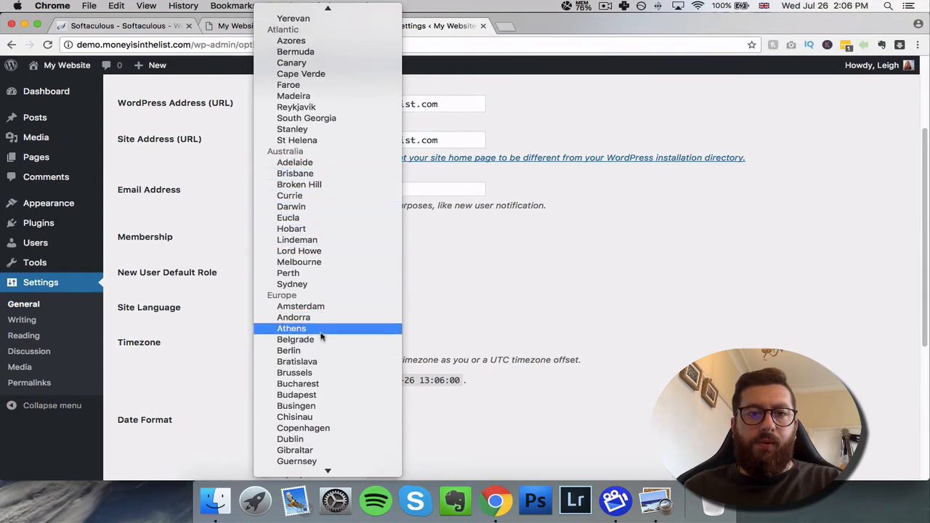
pyautogui.scroll(-5, 320, 338)
pyautogui.scroll(-3, 322, 341)
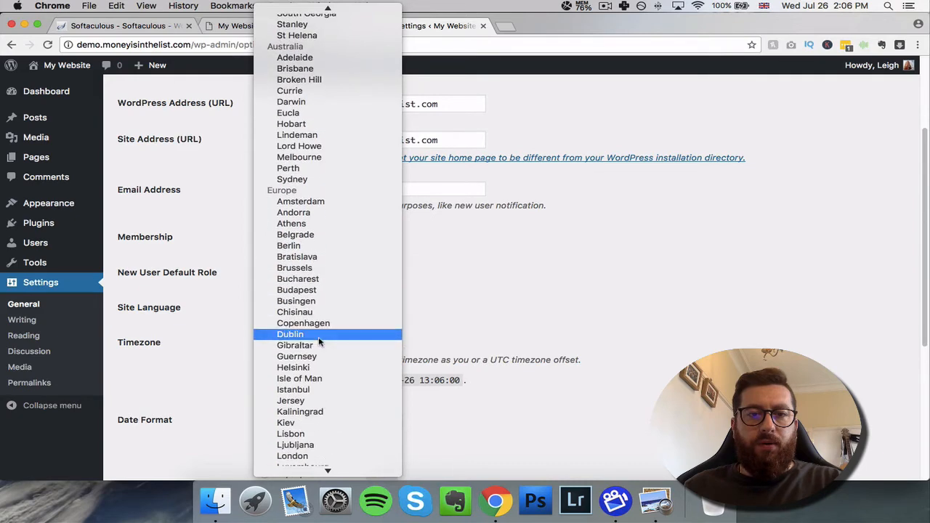
pyautogui.click(320, 436)
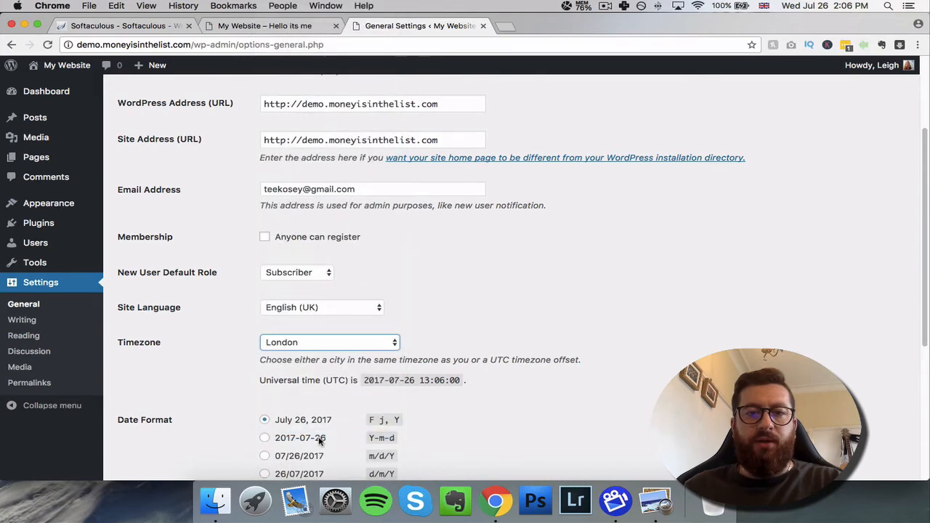
pyautogui.click(463, 309)
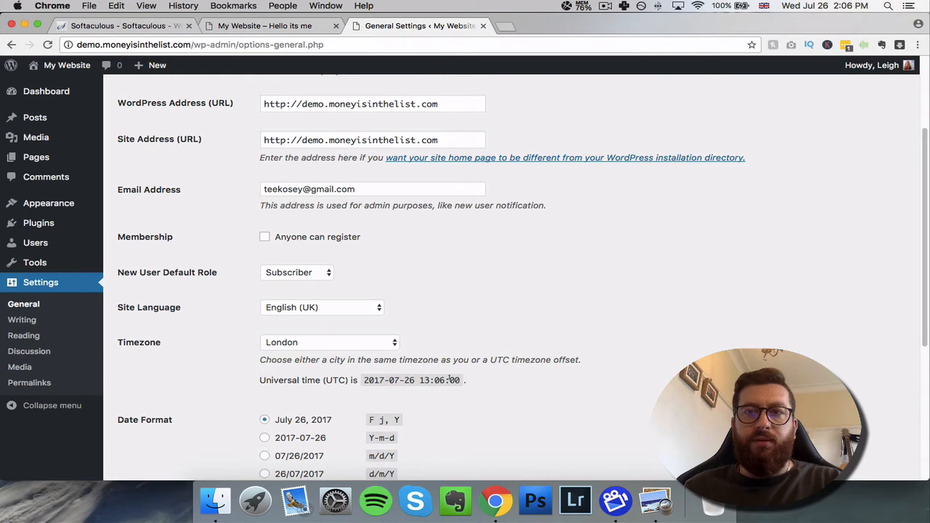
# Step: Review the date, time and week-start options in the general settings and save the language and timezone changes
pyautogui.scroll(-2, 440, 326)
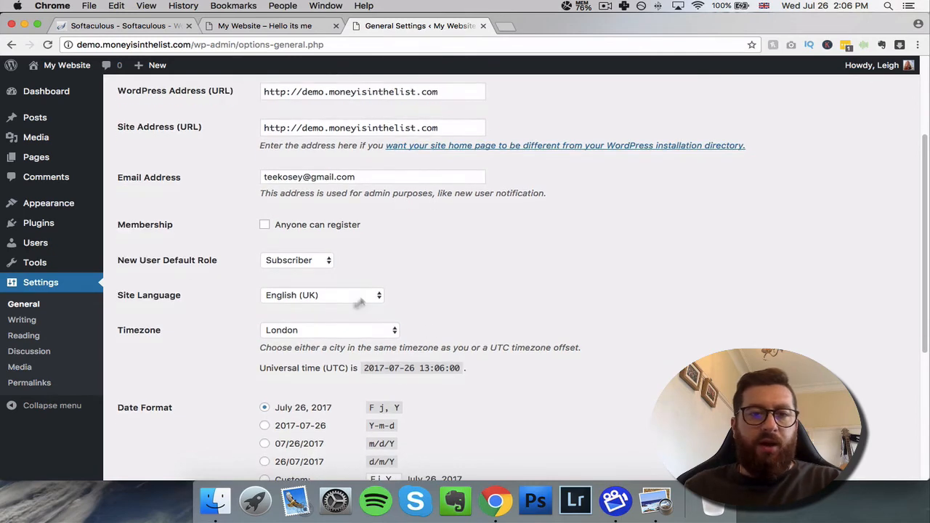
pyautogui.scroll(-2, 223, 338)
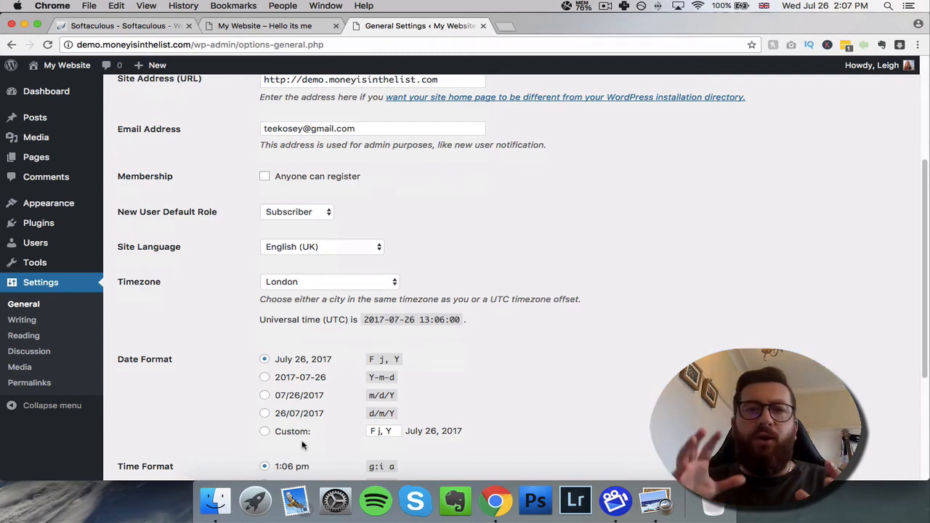
pyautogui.scroll(-5, 302, 445)
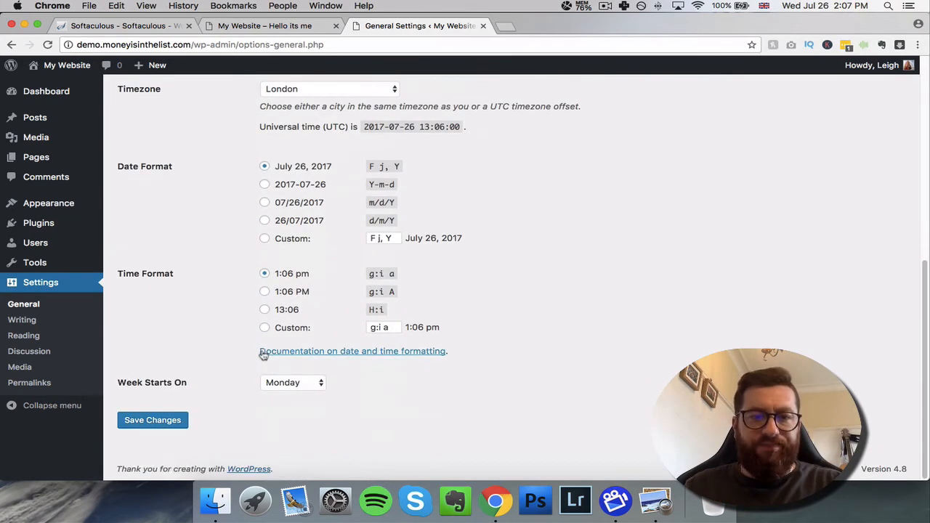
pyautogui.click(170, 424)
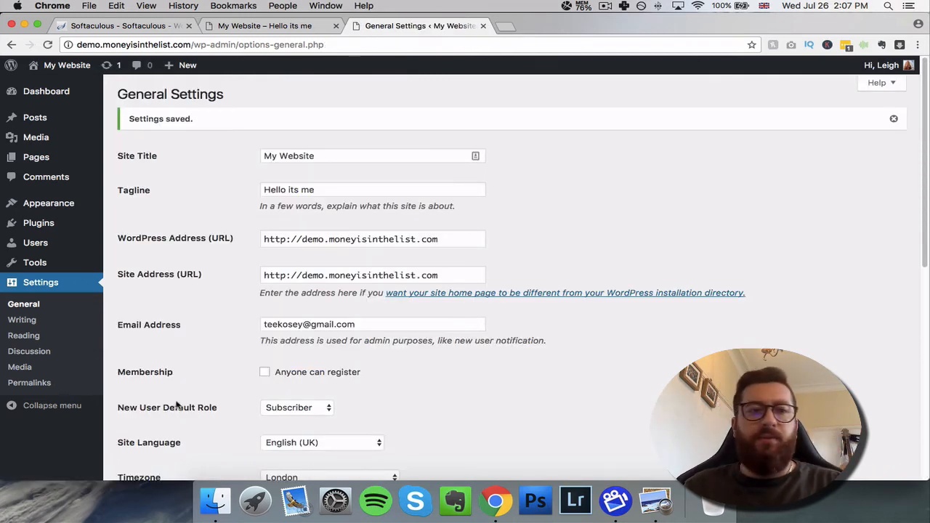
# Step: Change the site's permalink structure to Post name in the permalink settings and save the change
pyautogui.click(36, 384)
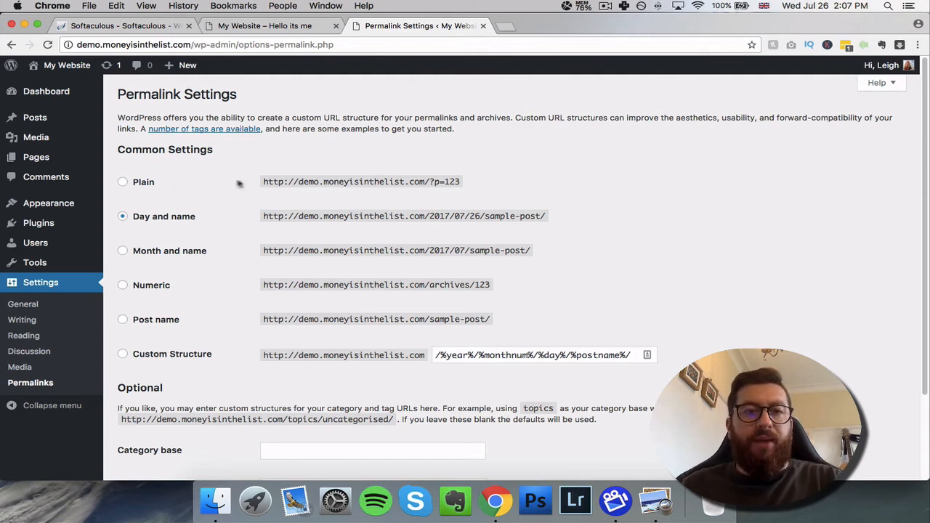
pyautogui.moveTo(265, 180); pyautogui.dragTo(459, 175)
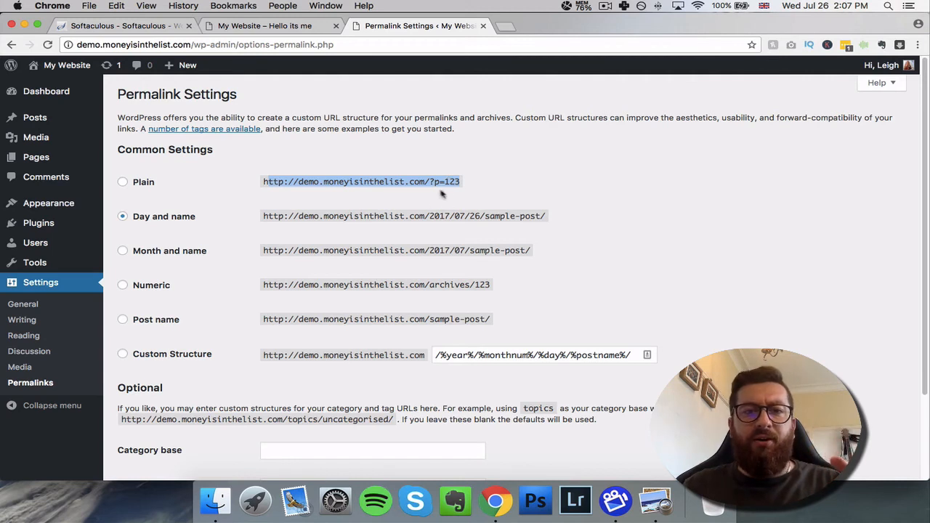
pyautogui.click(370, 197)
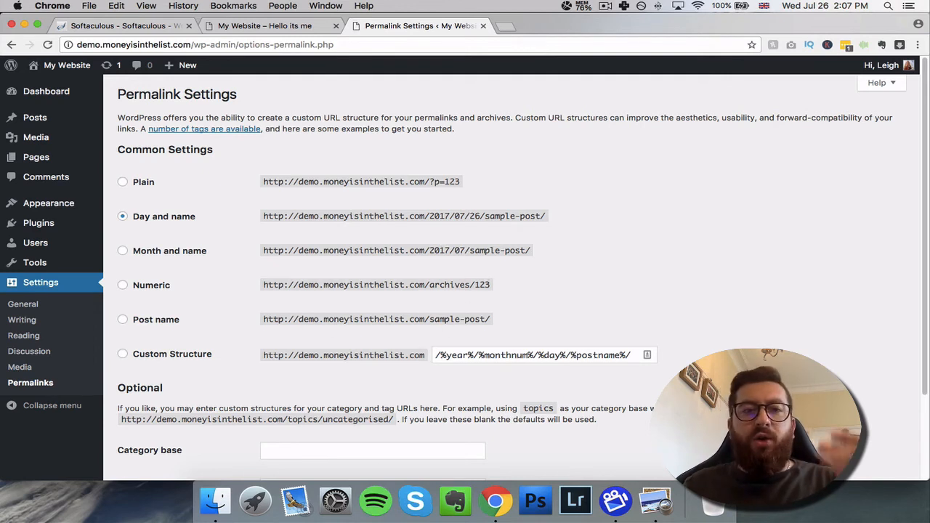
pyautogui.click(123, 321)
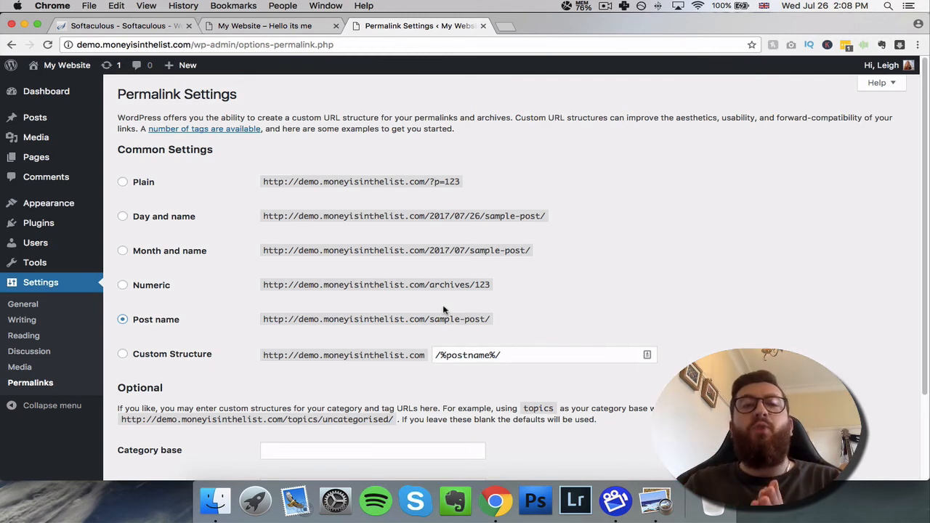
pyautogui.scroll(-3, 352, 266)
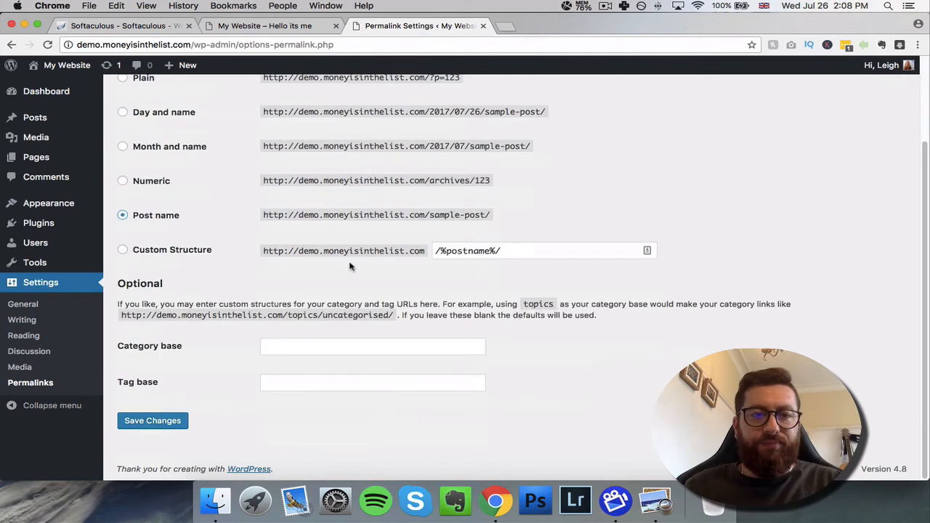
pyautogui.click(150, 428)
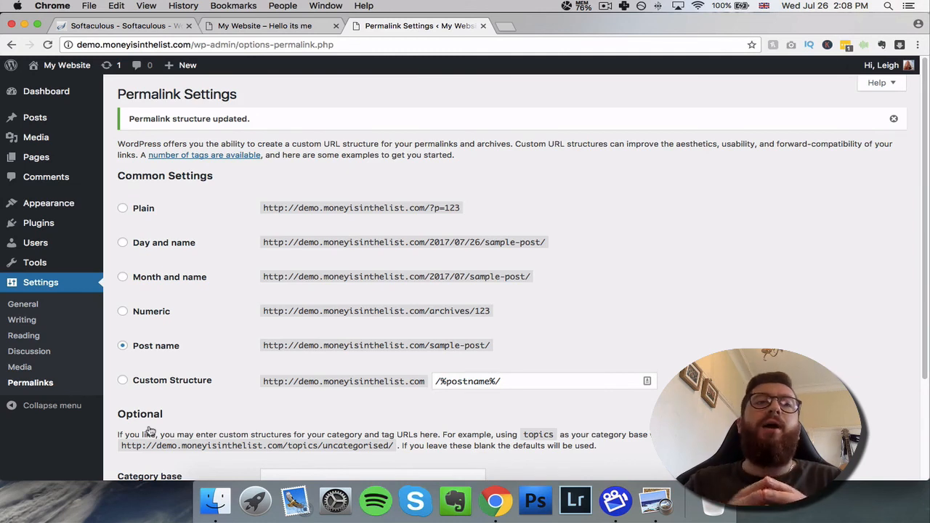
# Step: Look over the site's home page from the header image to the sidebar widgets, and return to the permalink settings
pyautogui.click(254, 26)
pyautogui.scroll(-10, 507, 300)
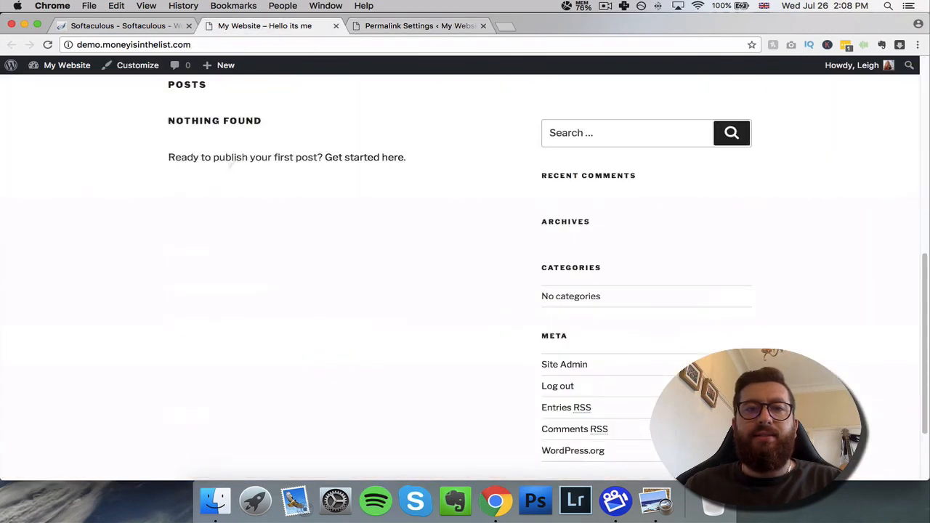
pyautogui.scroll(10, 546, 255)
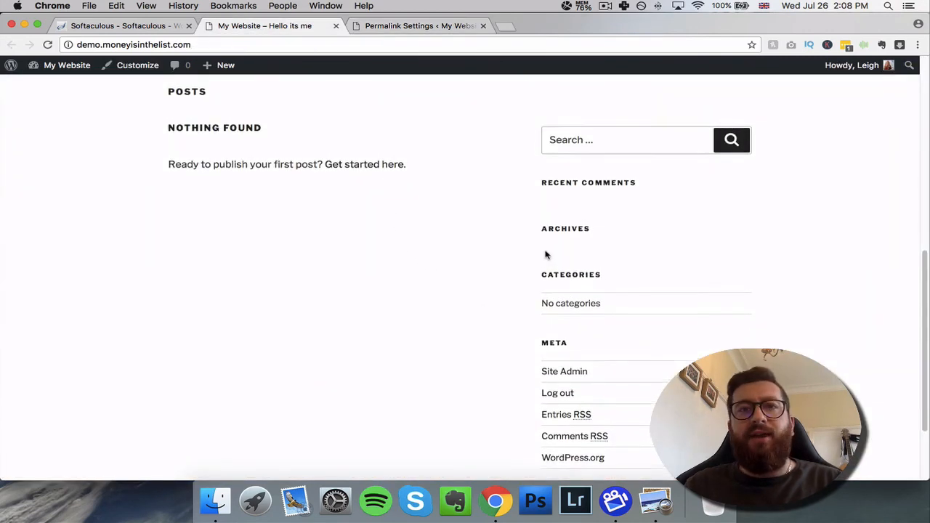
pyautogui.scroll(2, 513, 256)
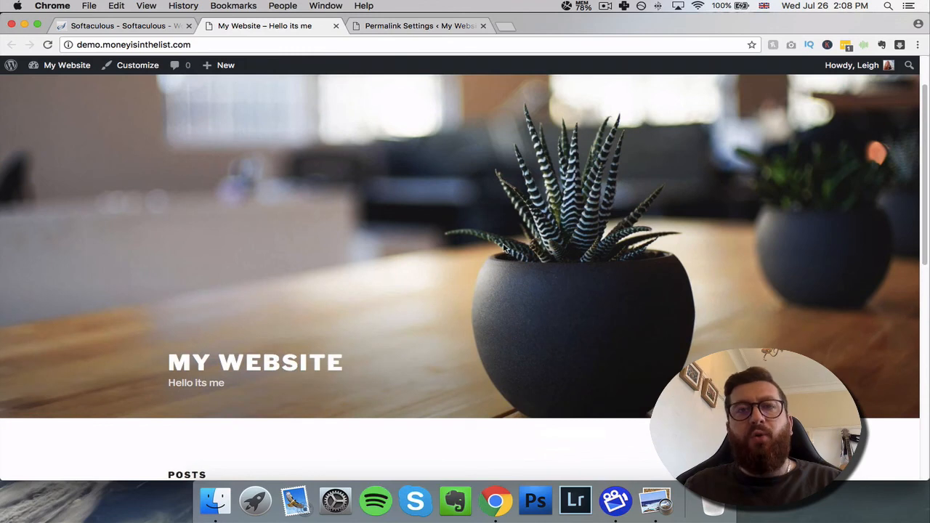
pyautogui.click(434, 29)
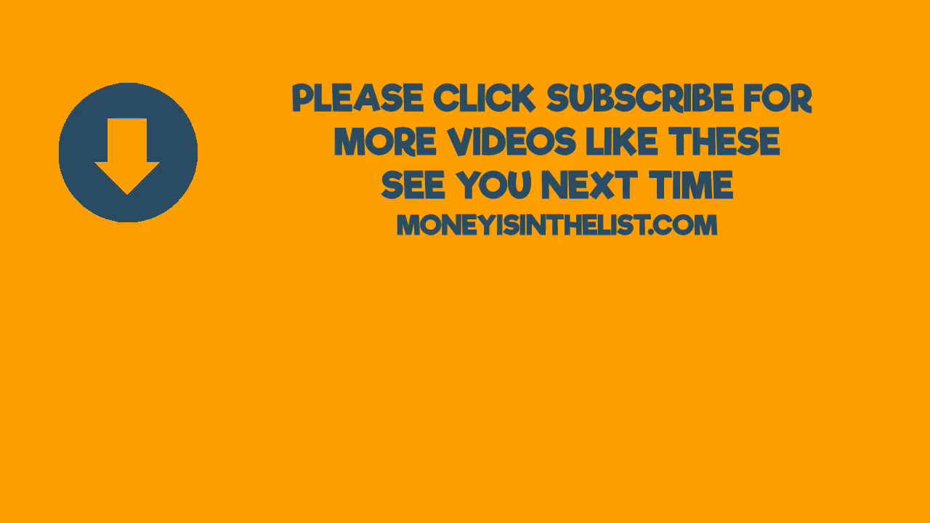